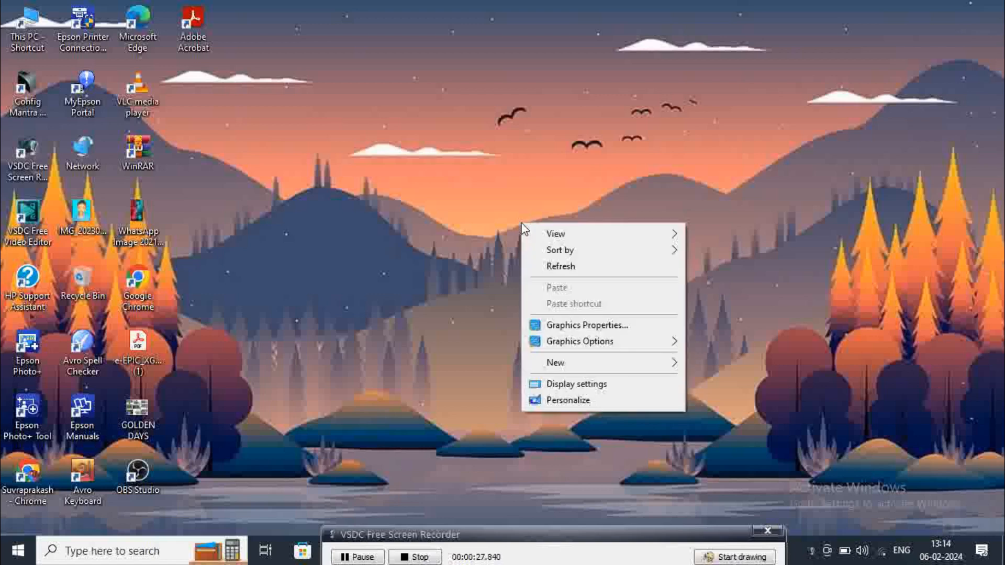
click(547, 265)
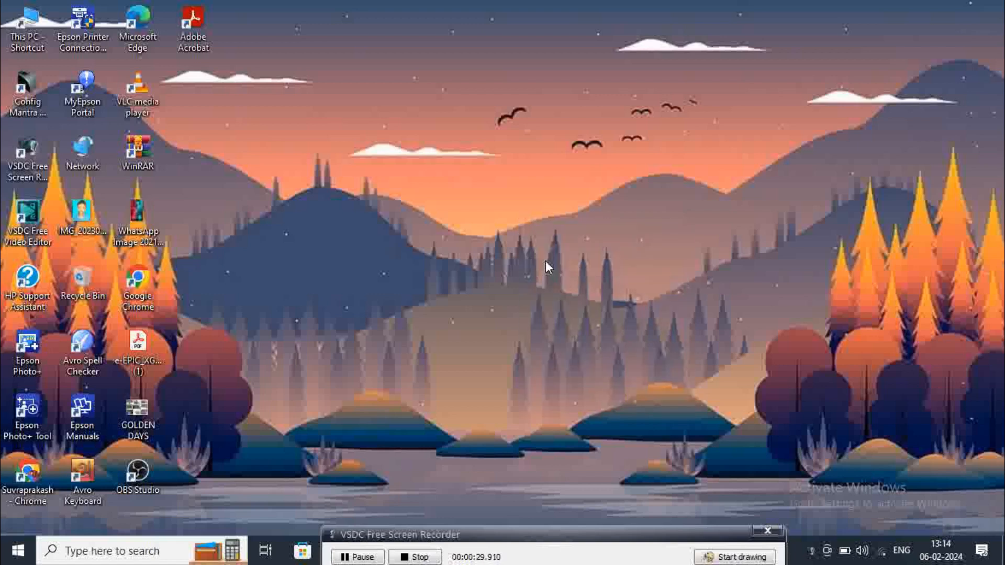
right_click(545, 261)
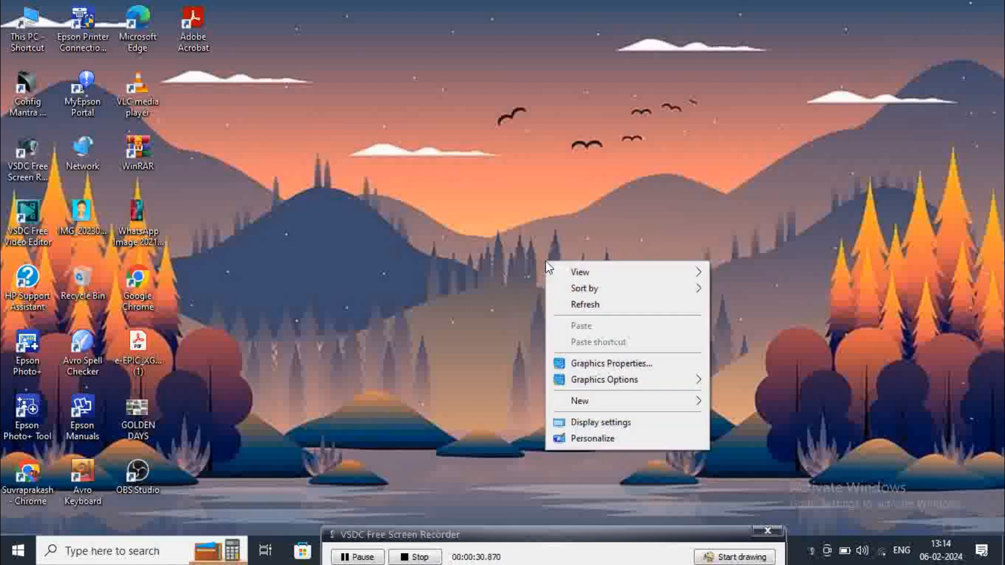
click(564, 304)
right_click(564, 303)
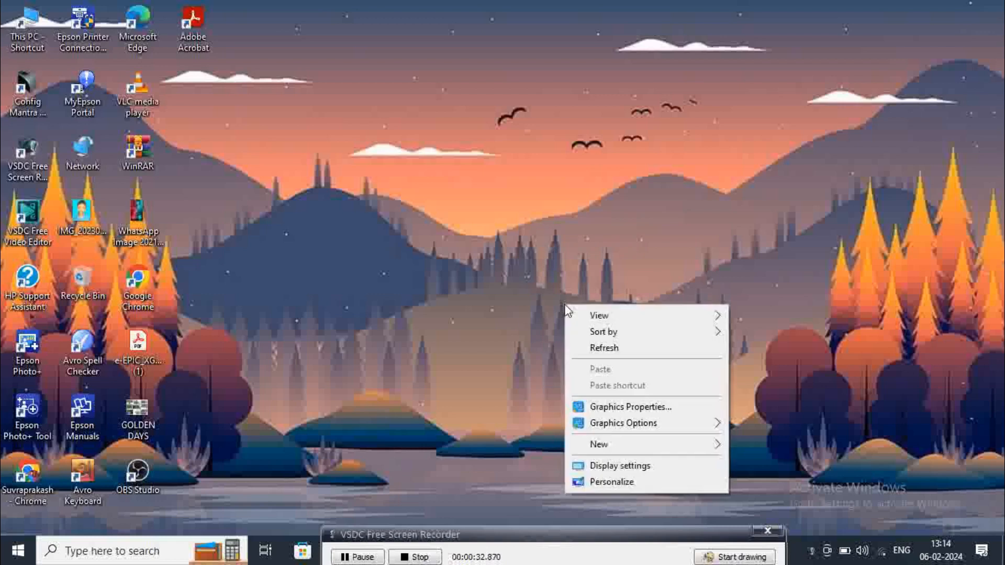
click(586, 347)
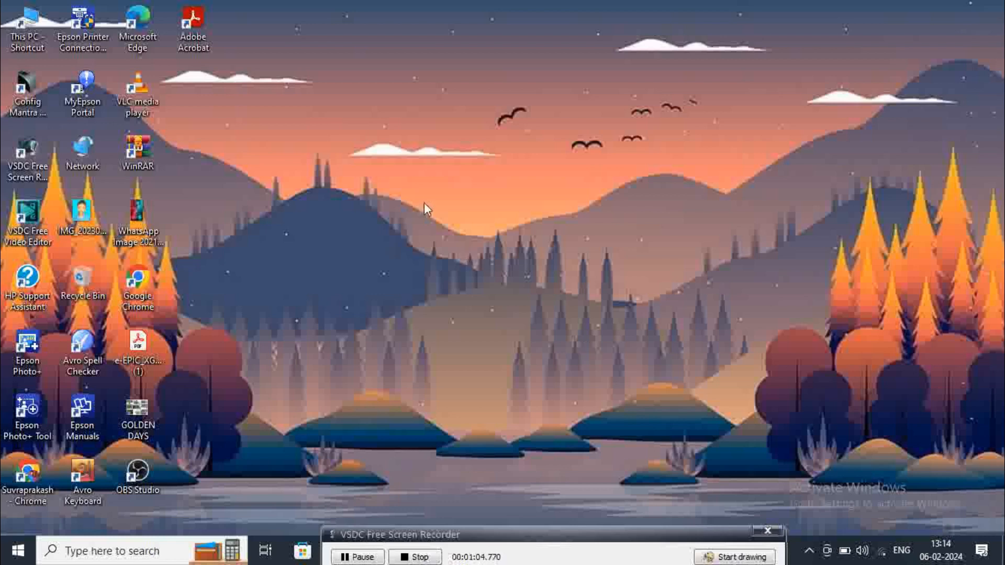
right_click(365, 168)
click(386, 208)
right_click(386, 203)
click(441, 254)
right_click(441, 253)
click(467, 292)
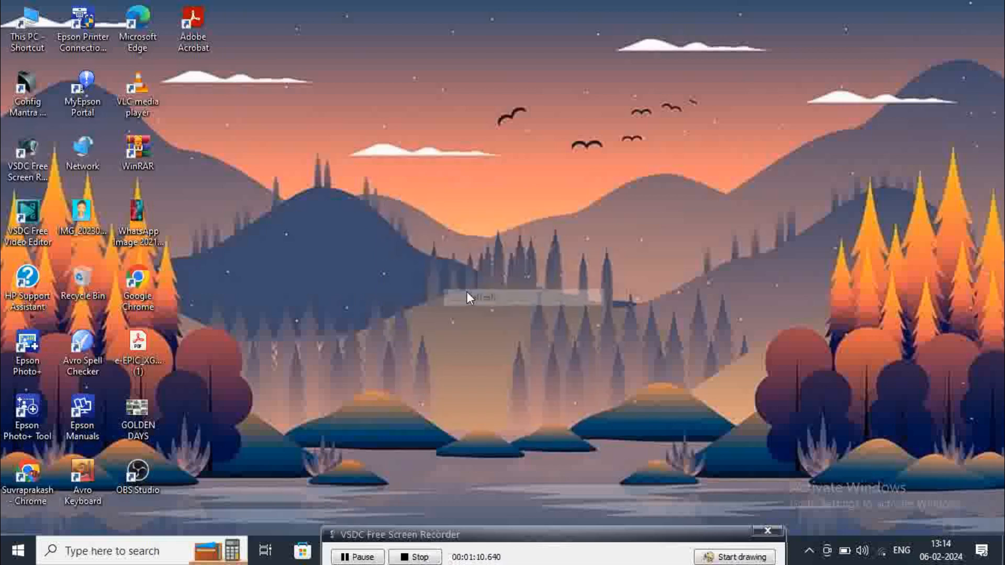
right_click(467, 291)
click(488, 334)
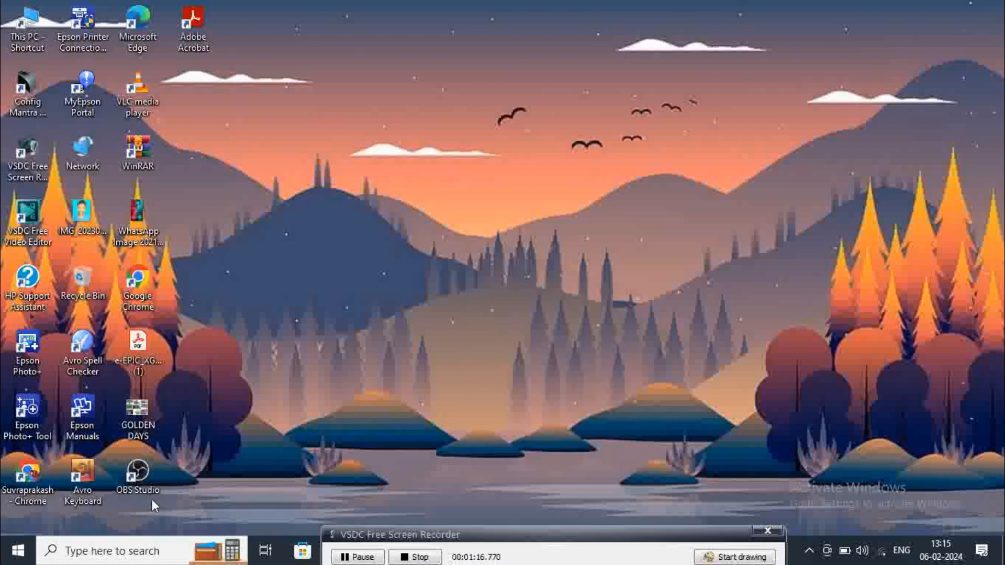
Open Chrome in a maximized window and go to the Backward Classes Welfare Department site, castcertificatewb.gov.in.
double_click(31, 479)
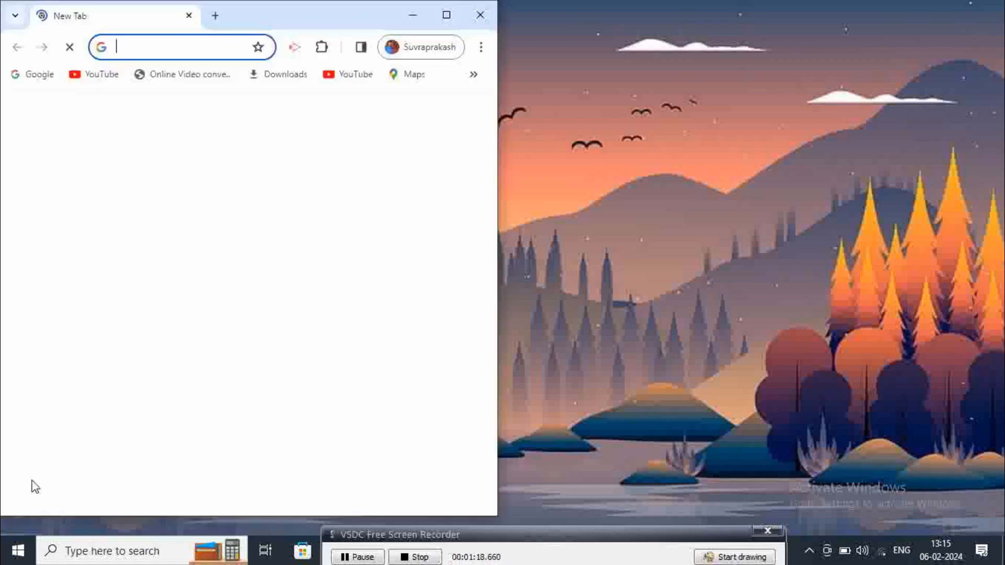
click(444, 14)
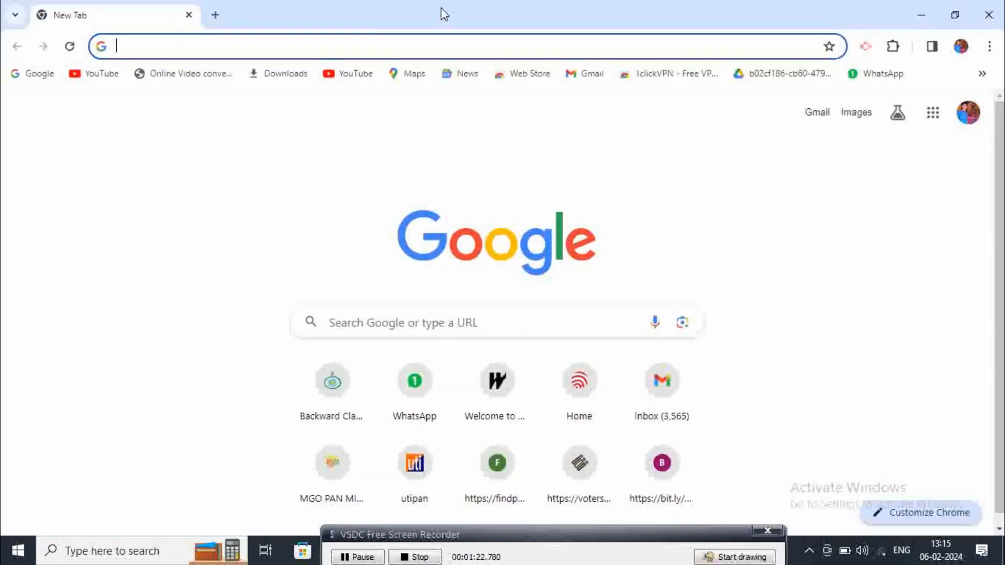
click(360, 42)
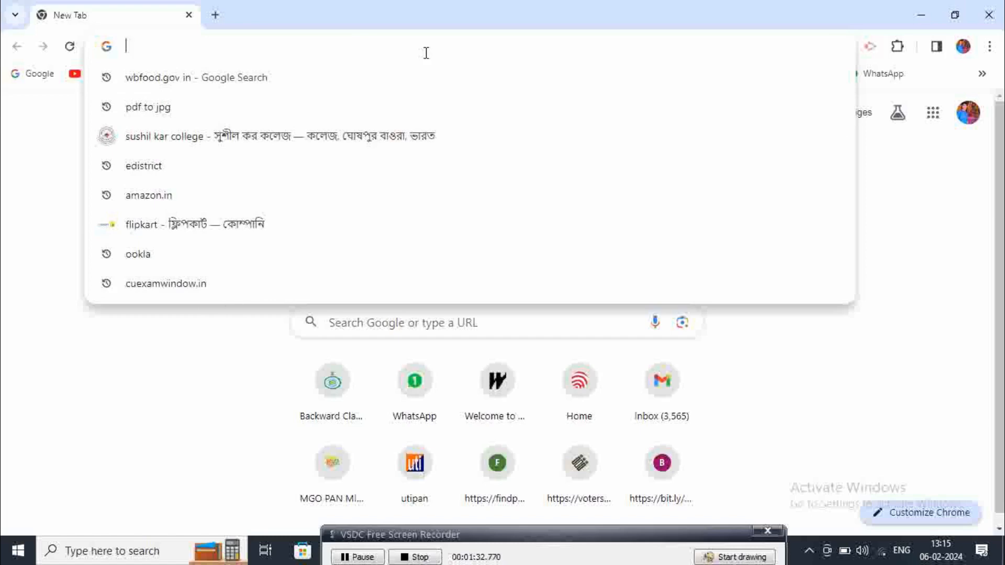
text(CASTcertificatewb.gov.in)
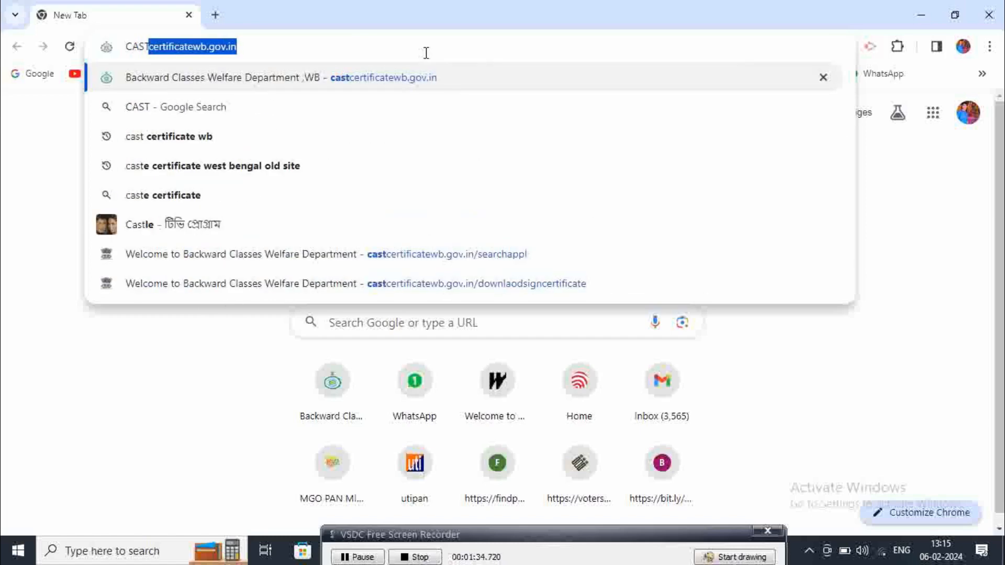
click(310, 78)
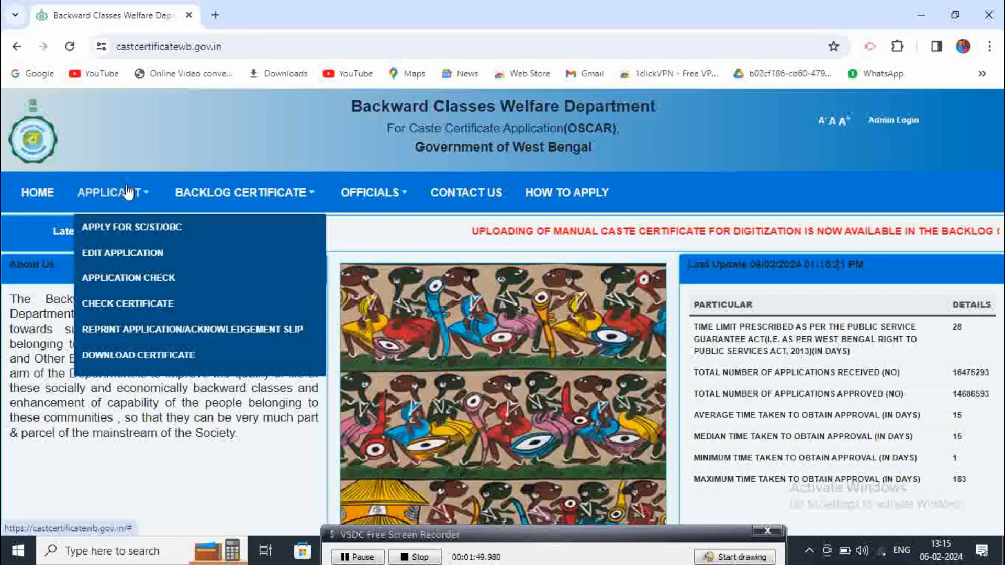
Open the applicant's online application form for an SC/ST/OBC certificate.
mouse_move(135, 189)
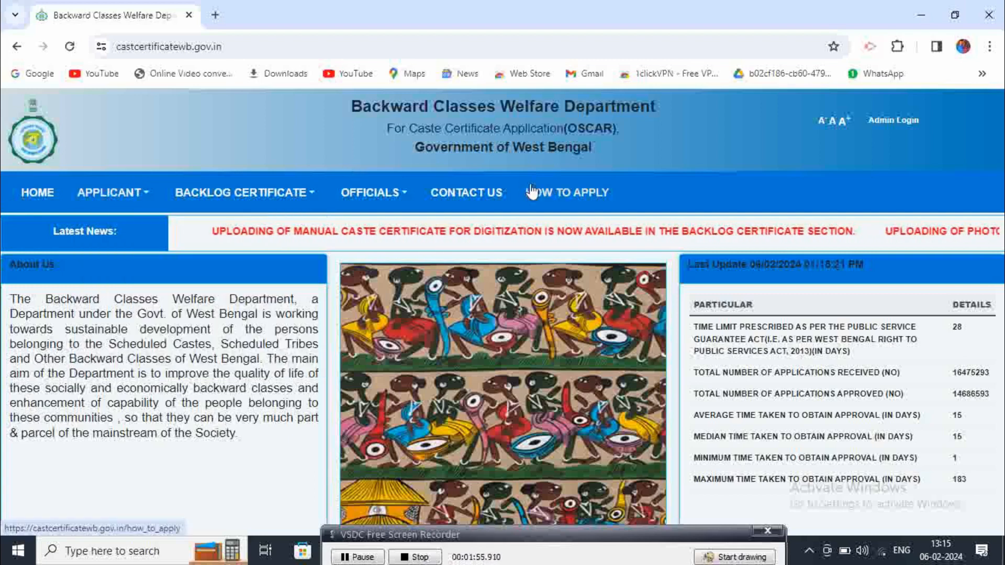
mouse_move(287, 207)
mouse_move(110, 201)
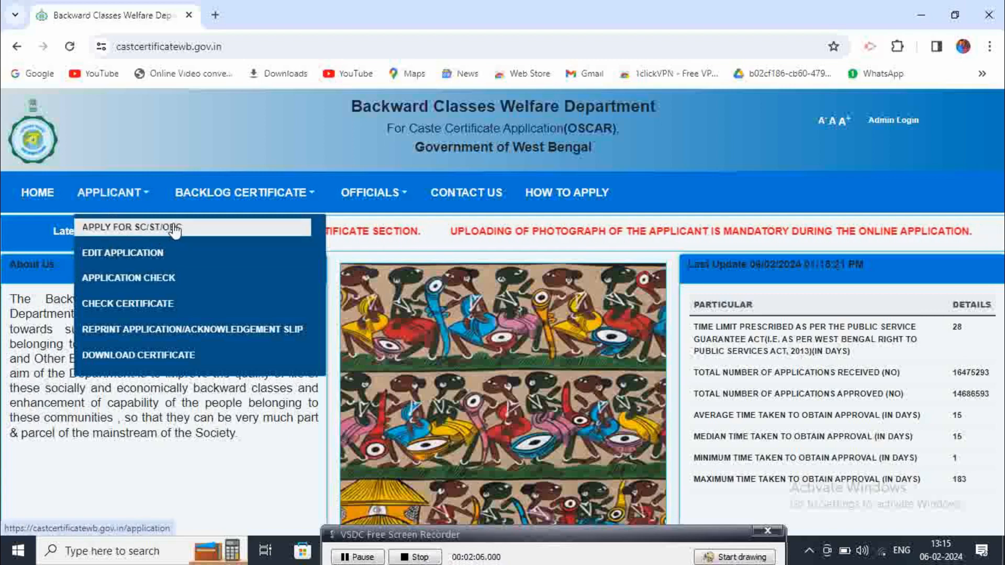
click(146, 230)
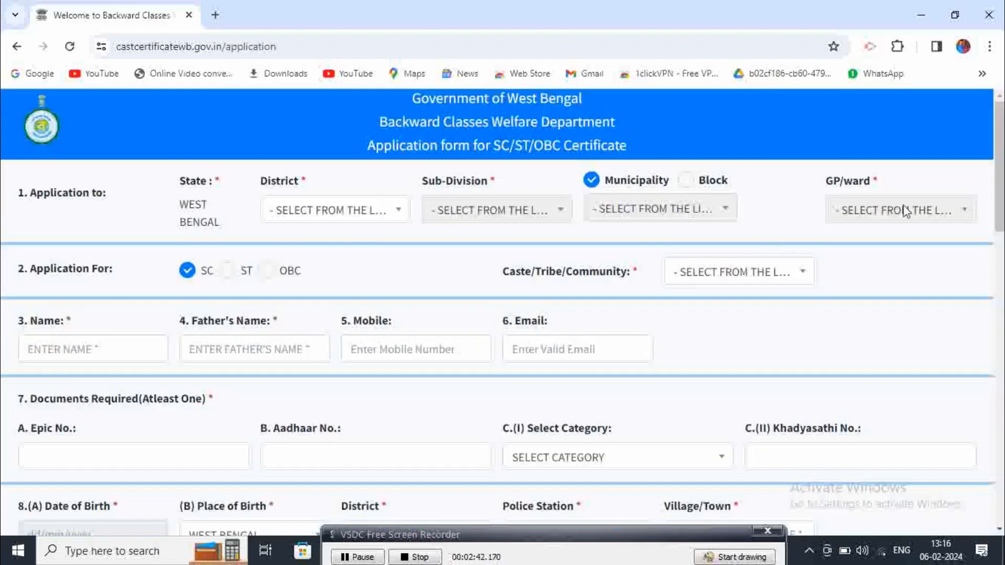
Set the application's district to SOUTH 24 PARGANAS and its sub-division to CANNING.
scroll(987, 377, down, 10)
scroll(987, 377, up, 12)
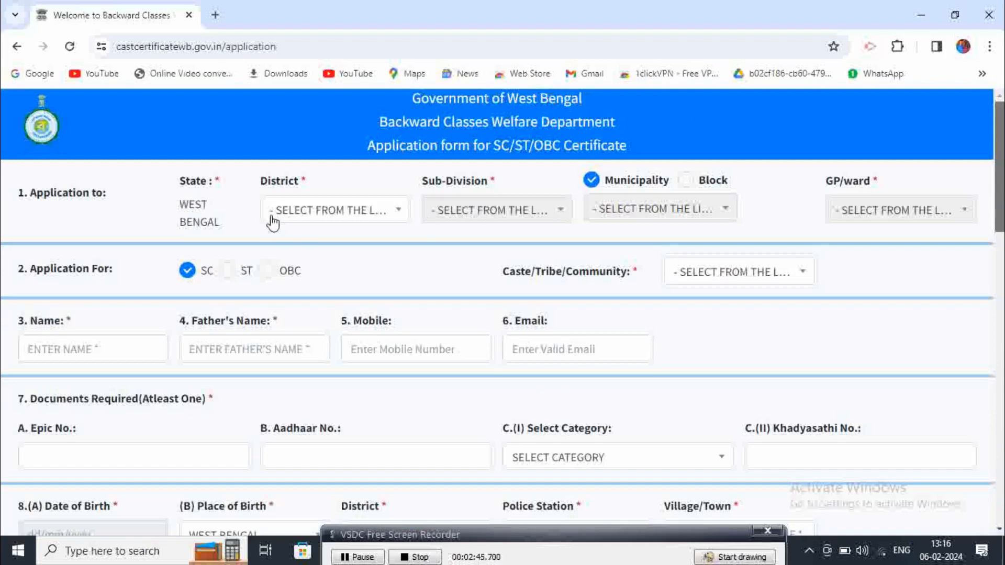
click(303, 219)
text(S)
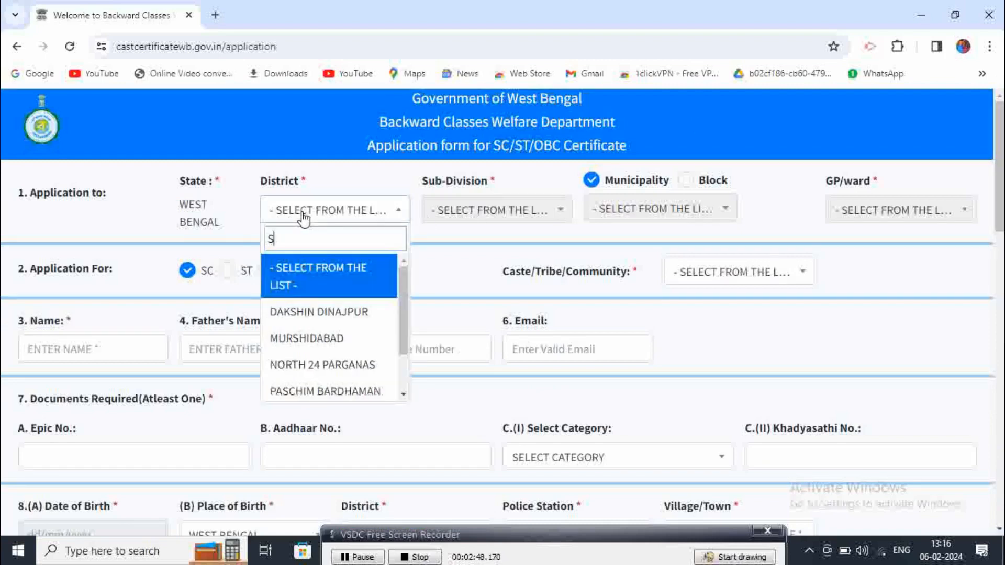
text(OUTH)
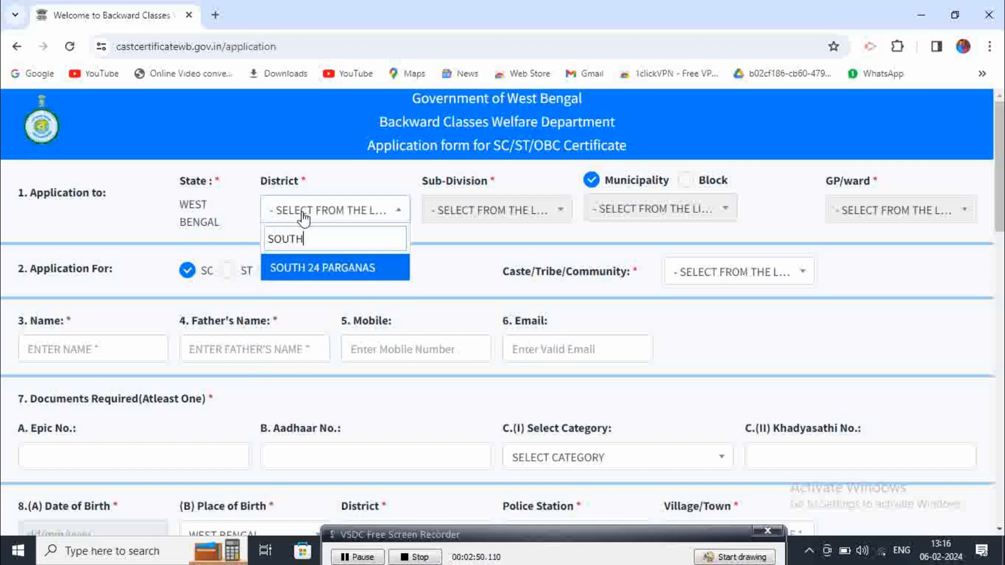
click(296, 275)
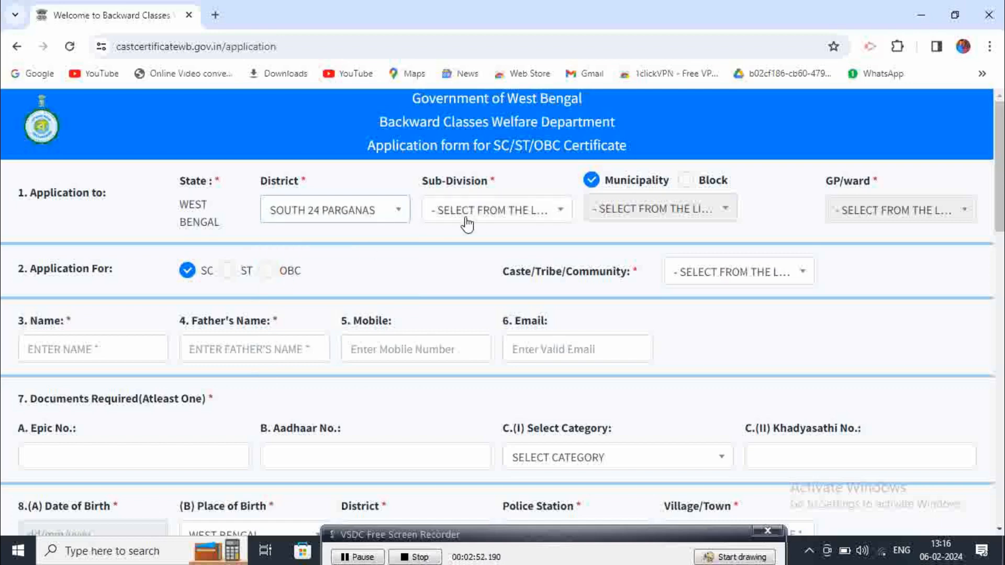
click(467, 223)
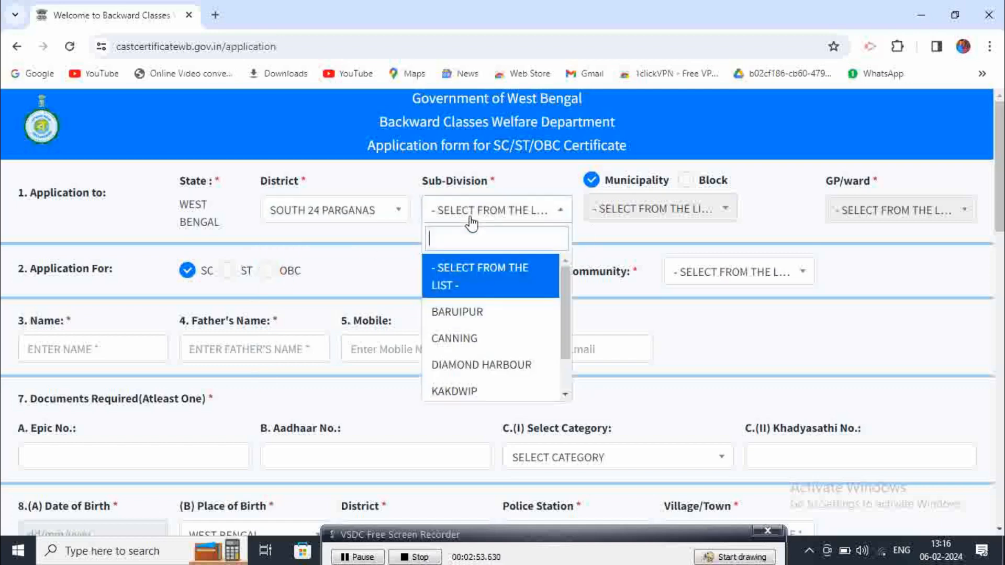
click(453, 338)
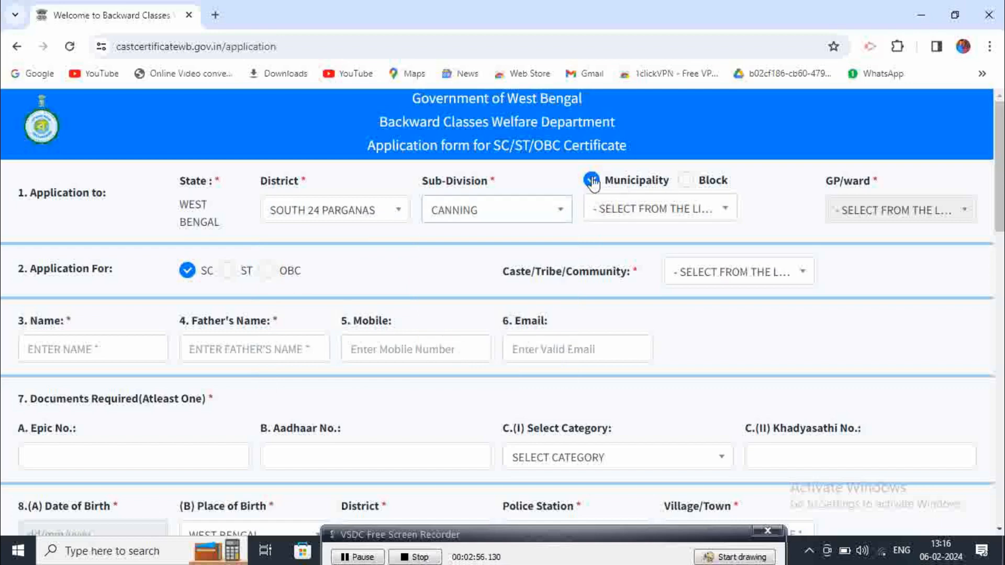
Choose Block instead of Municipality, with CANNING-I as the block and BANSRA as the GP/ward.
click(685, 183)
click(658, 212)
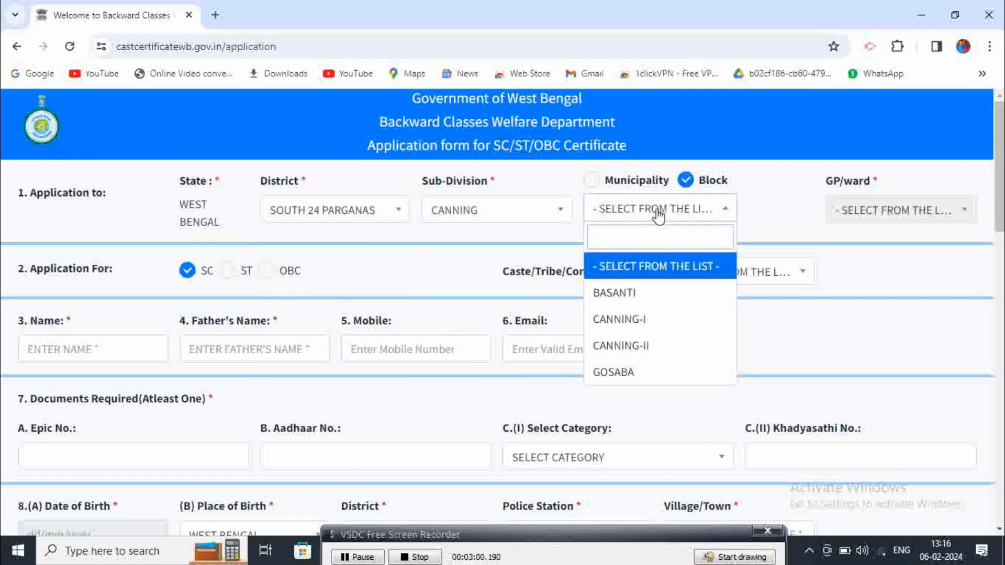
click(620, 319)
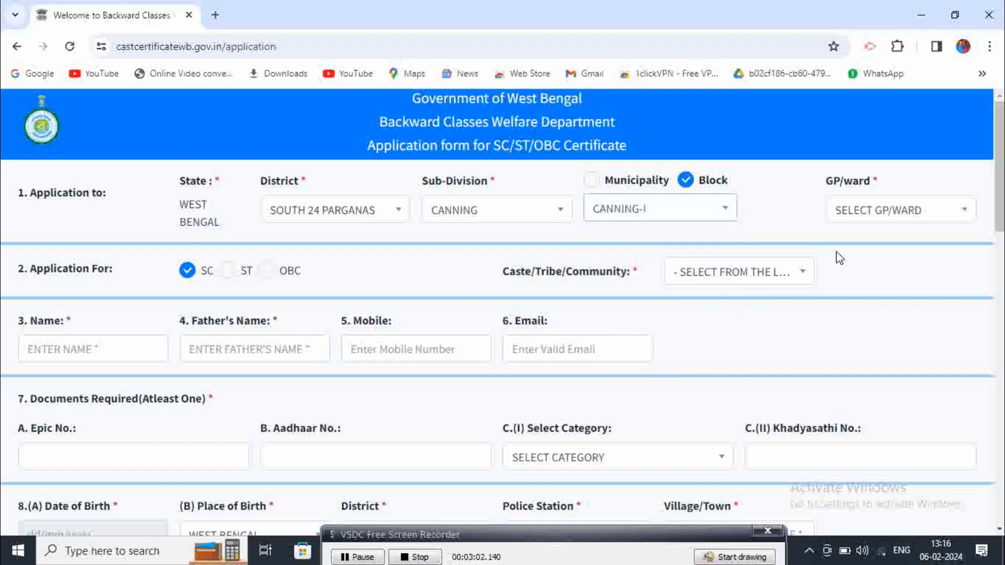
click(876, 209)
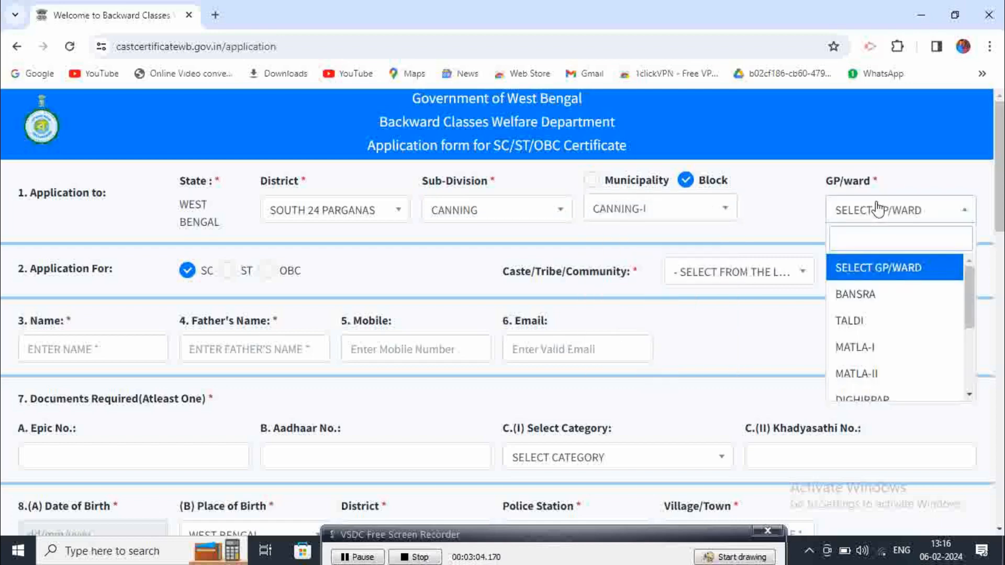
click(854, 297)
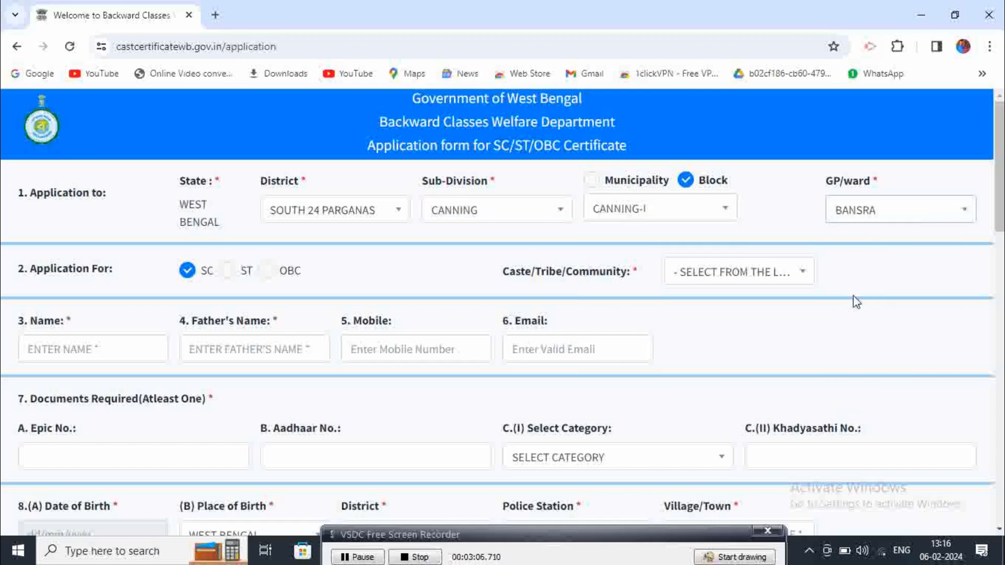
click(729, 273)
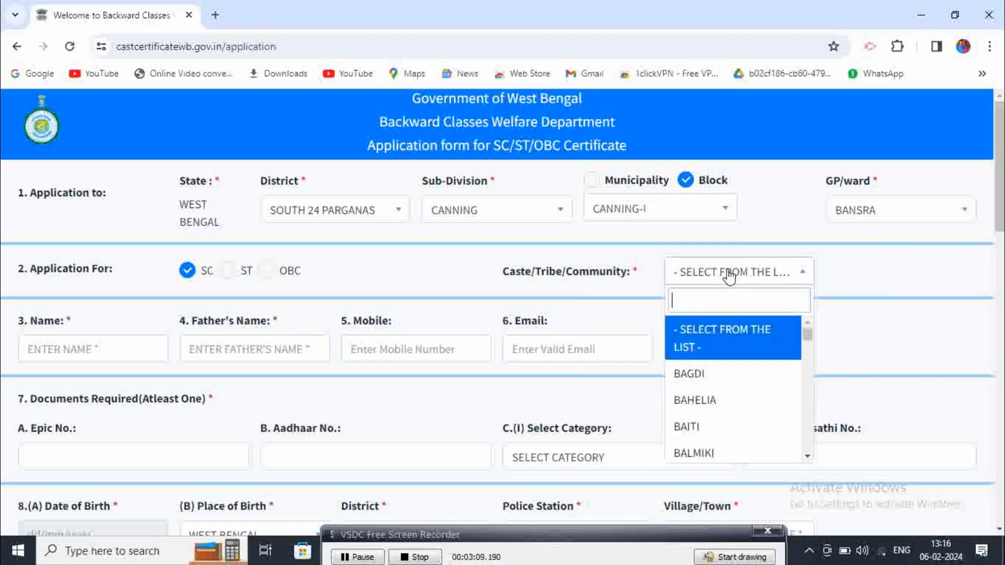
click(194, 279)
click(226, 272)
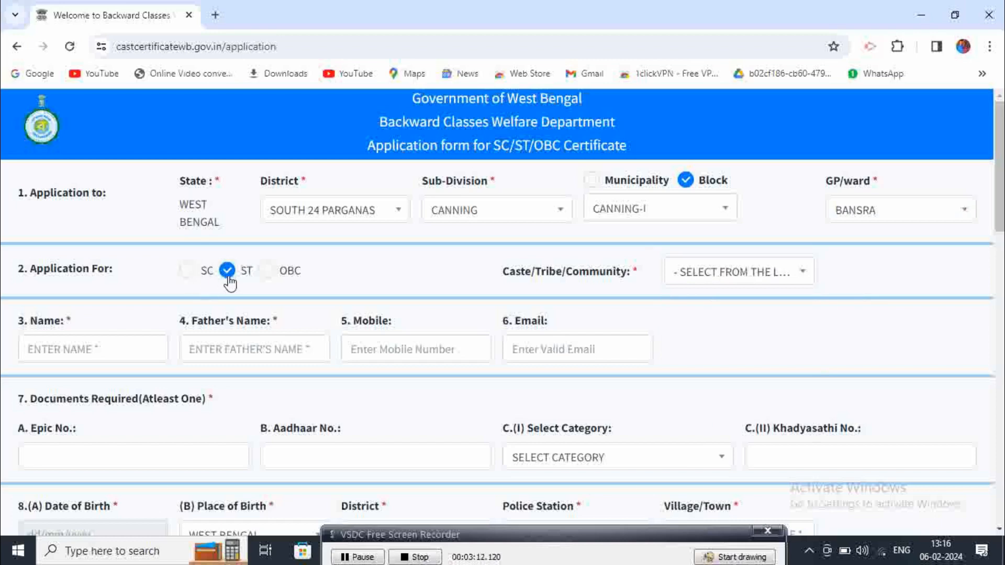
click(261, 272)
click(188, 271)
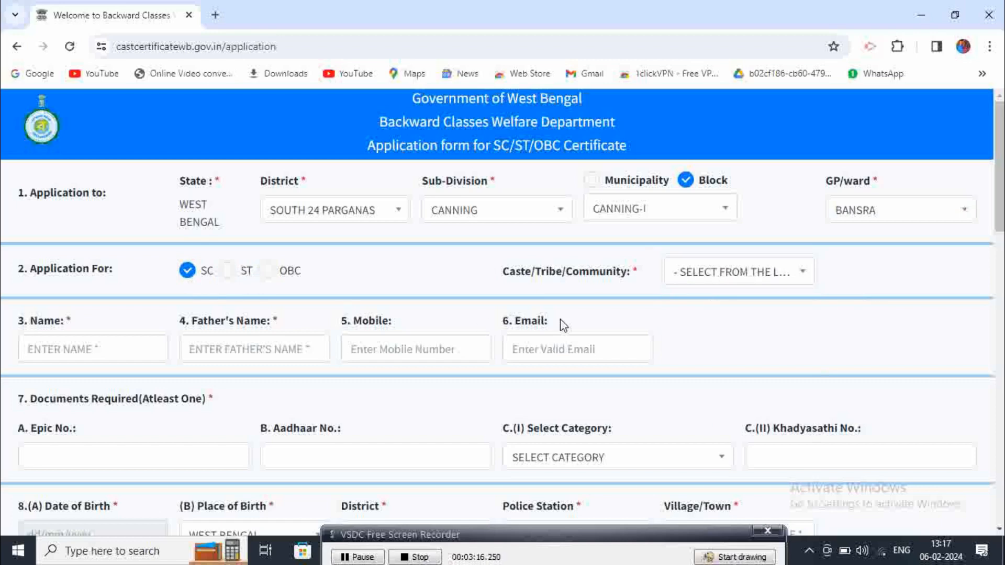
Set the Caste/Tribe/Community of the SC application to POUNDRA.
click(715, 287)
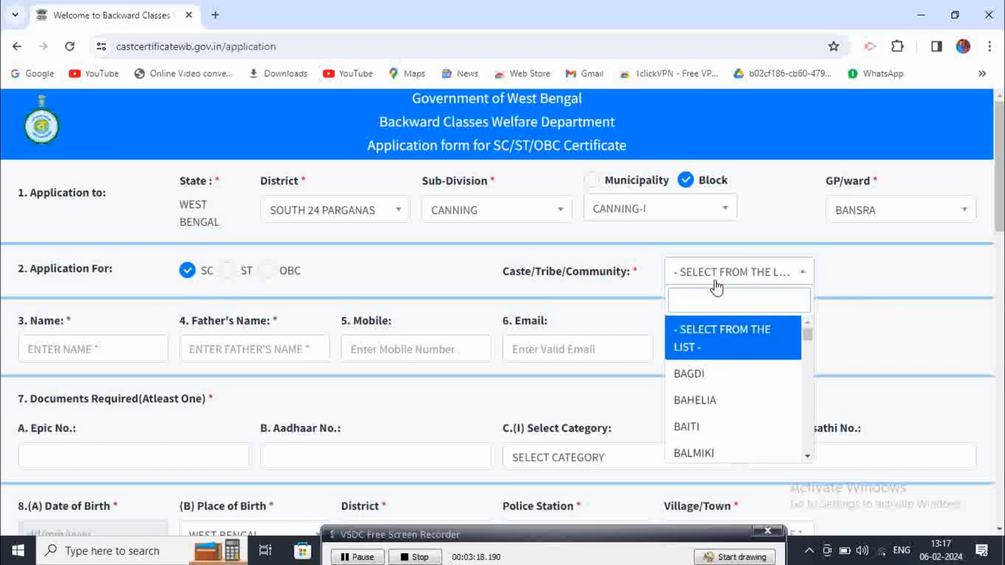
text(PO)
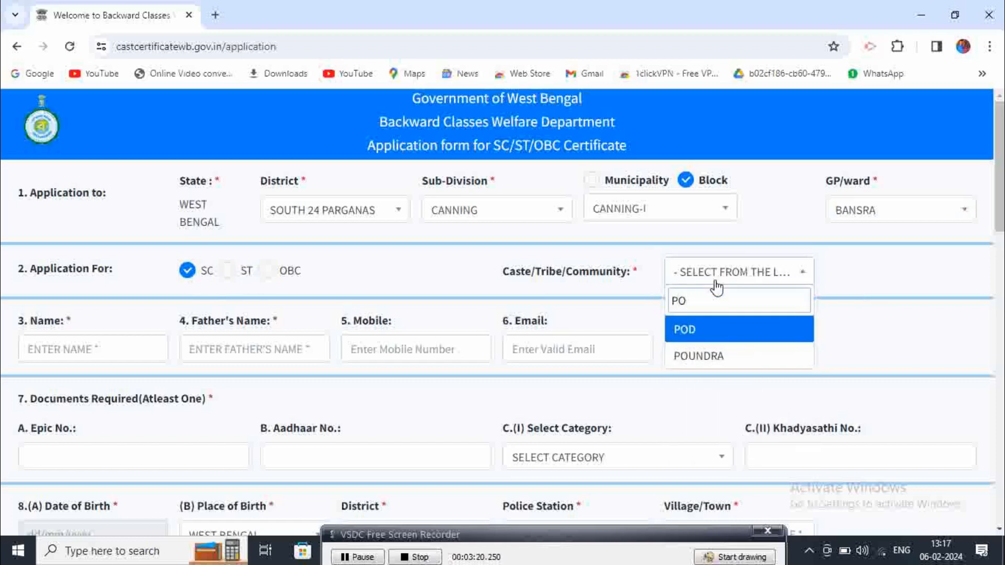
click(698, 355)
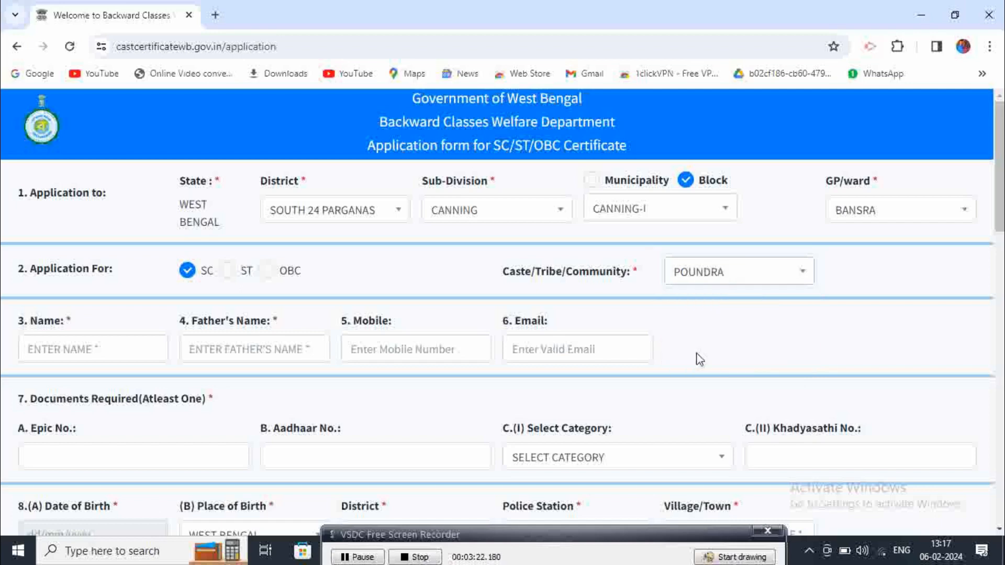
Go through the applicant's name, father's name, mobile, Aadhaar number and date of birth fields, leaving them blank.
click(139, 350)
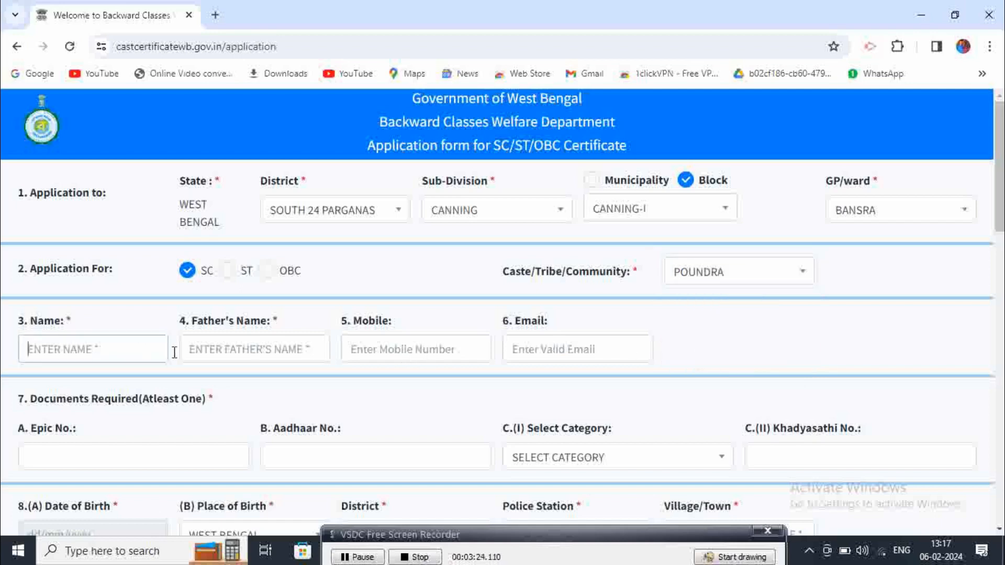
click(235, 353)
click(427, 344)
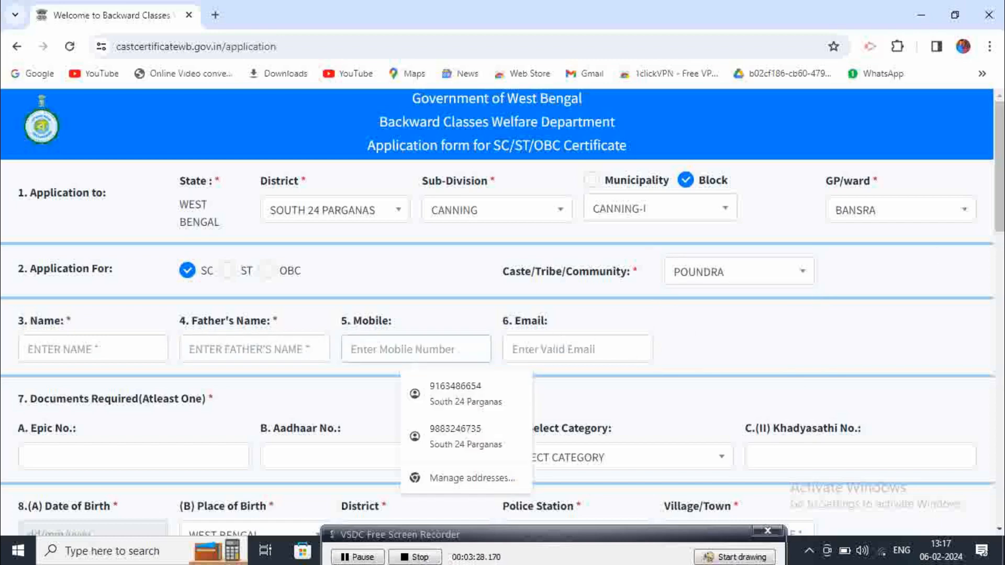
scroll(786, 244, down, 4)
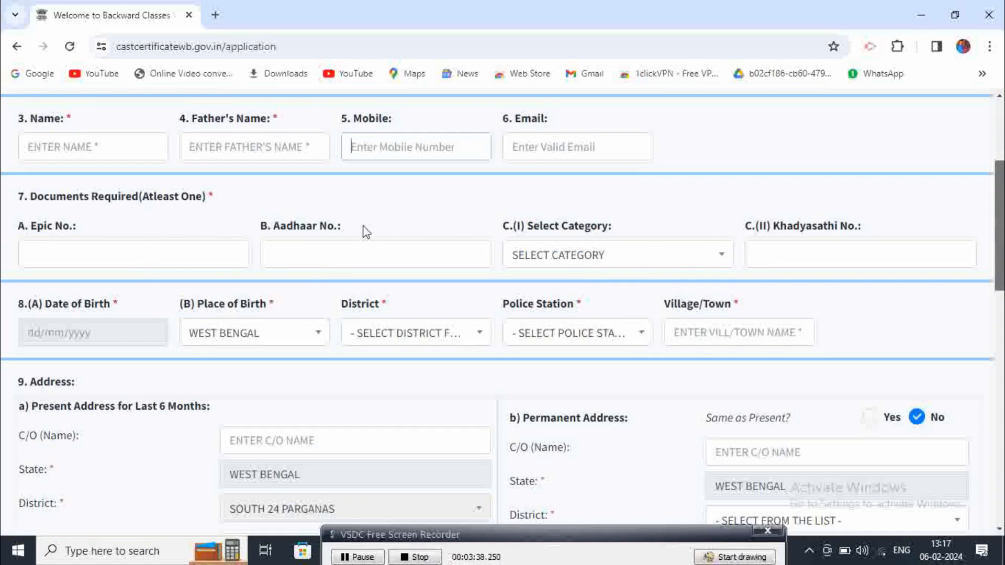
click(325, 243)
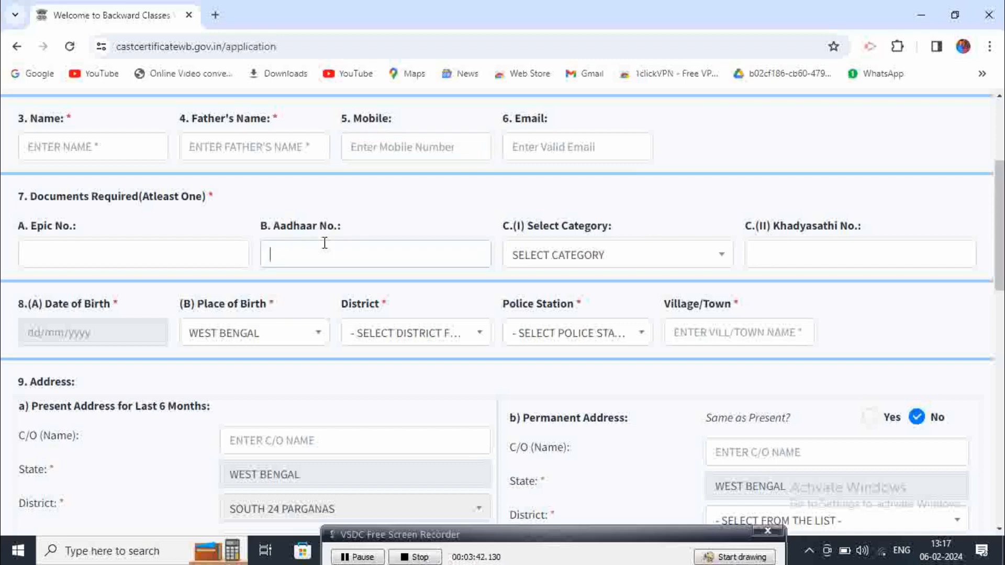
click(35, 332)
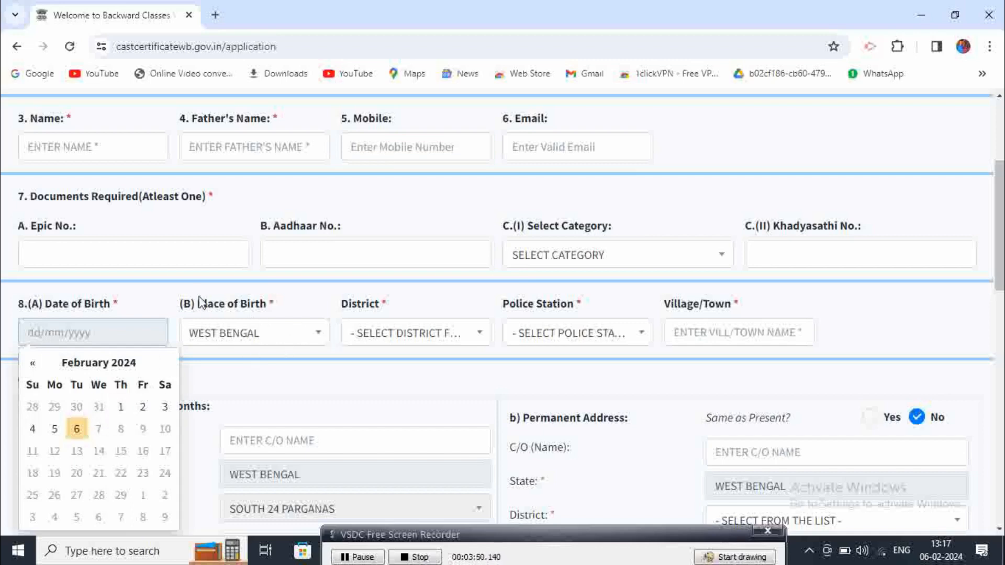
Set the district of the applicant's place of birth in West Bengal to SOUTH 24 PARGANAS.
drag(197, 304, 262, 306)
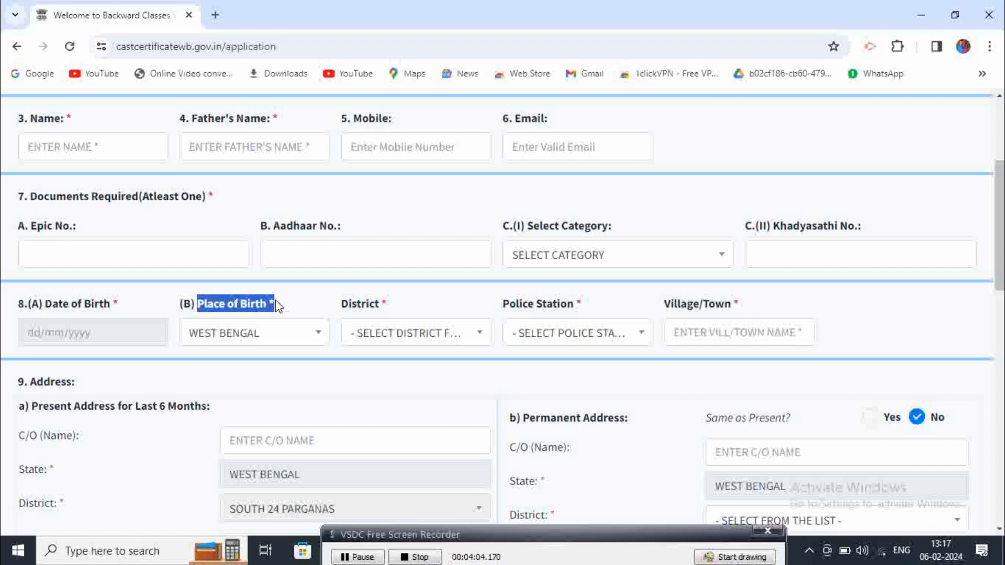
click(348, 315)
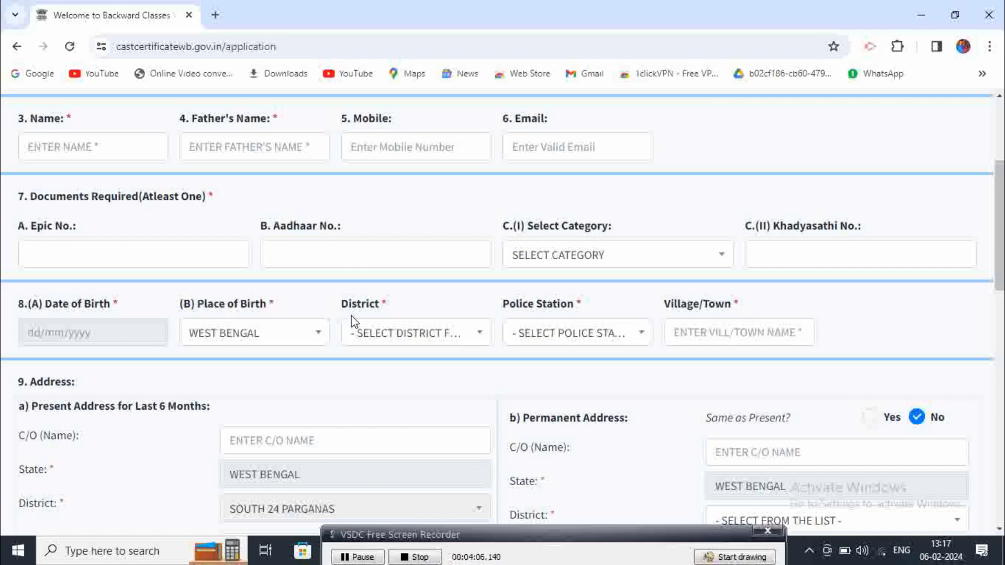
click(477, 338)
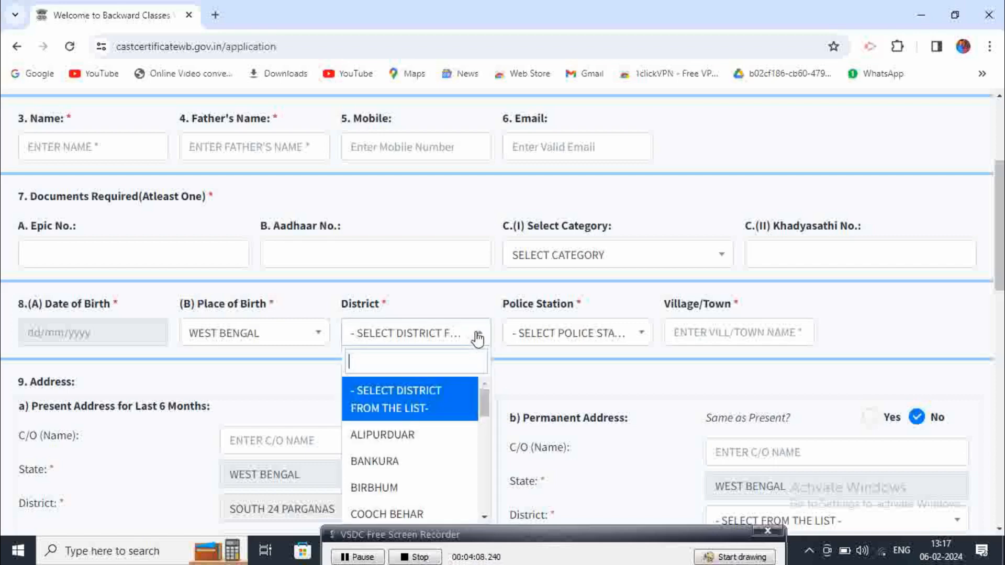
text(SOR)
key(BackSpace)
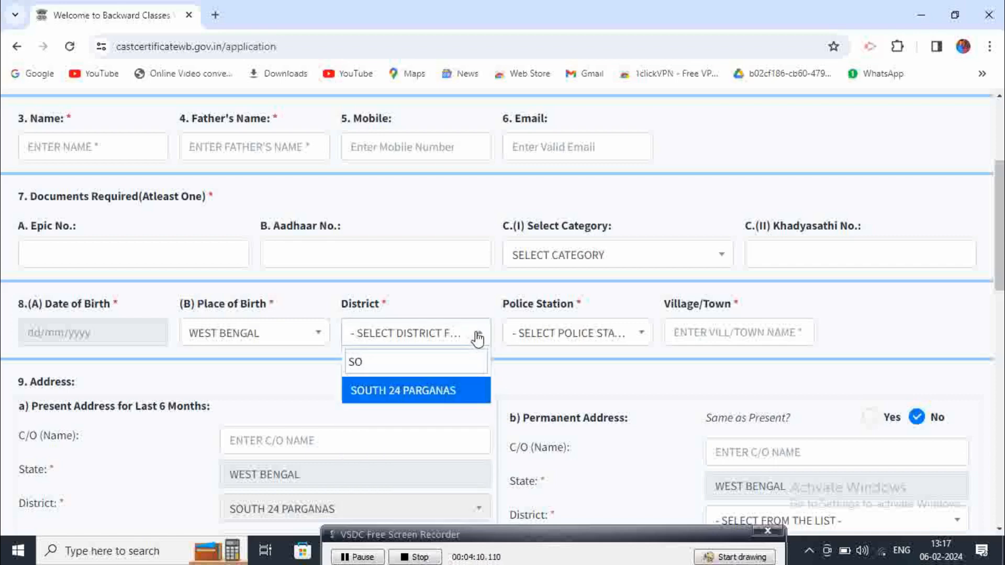
click(443, 389)
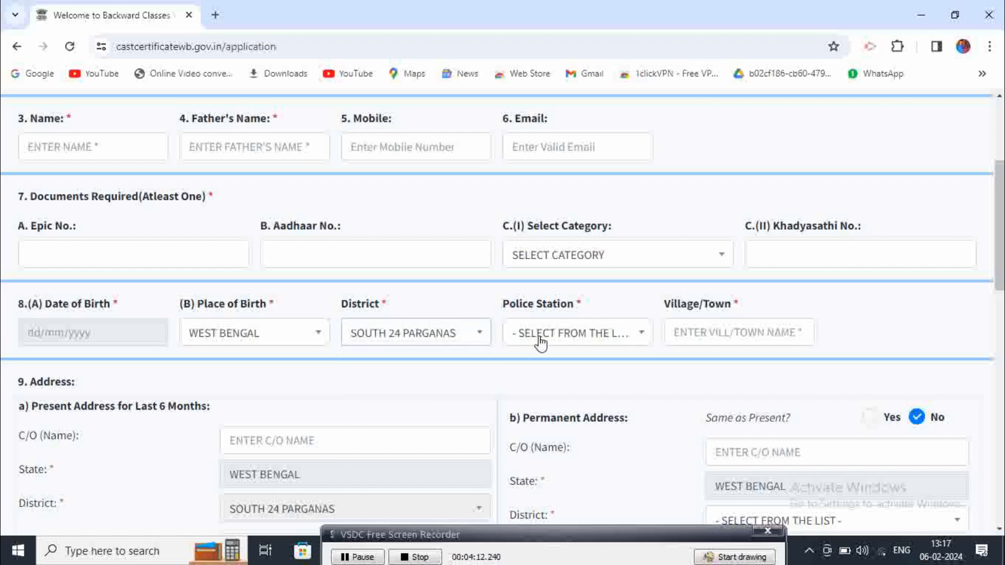
Look at the birthplace's Village/Town field and the present address's C/O name field, leaving both blank.
click(691, 320)
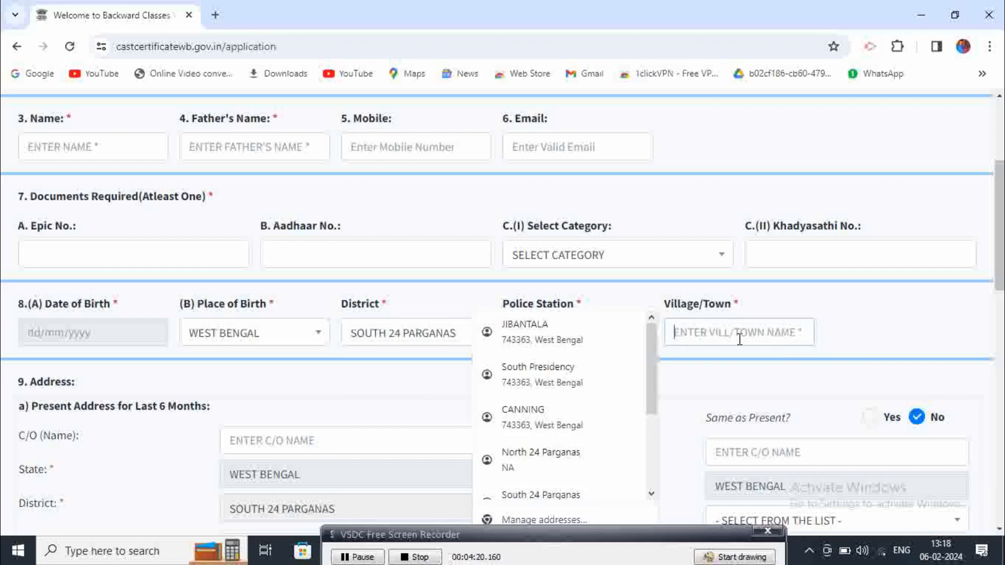
click(889, 335)
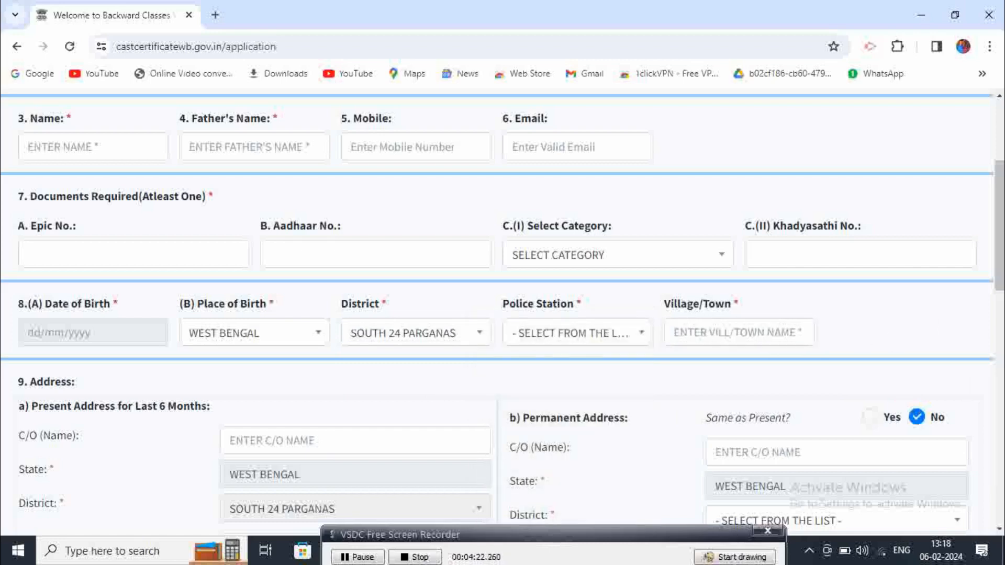
scroll(201, 265, down, 4)
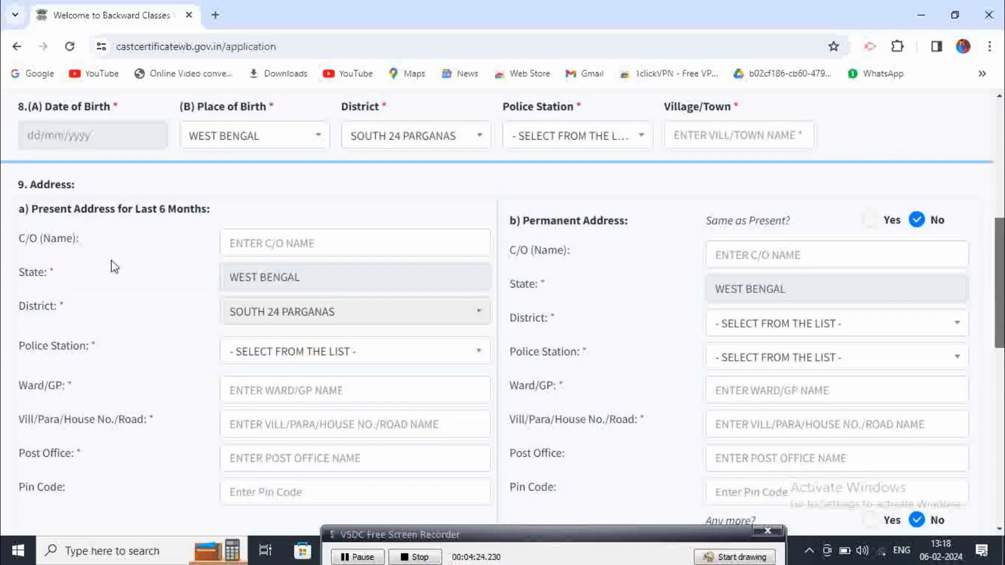
drag(37, 238, 99, 250)
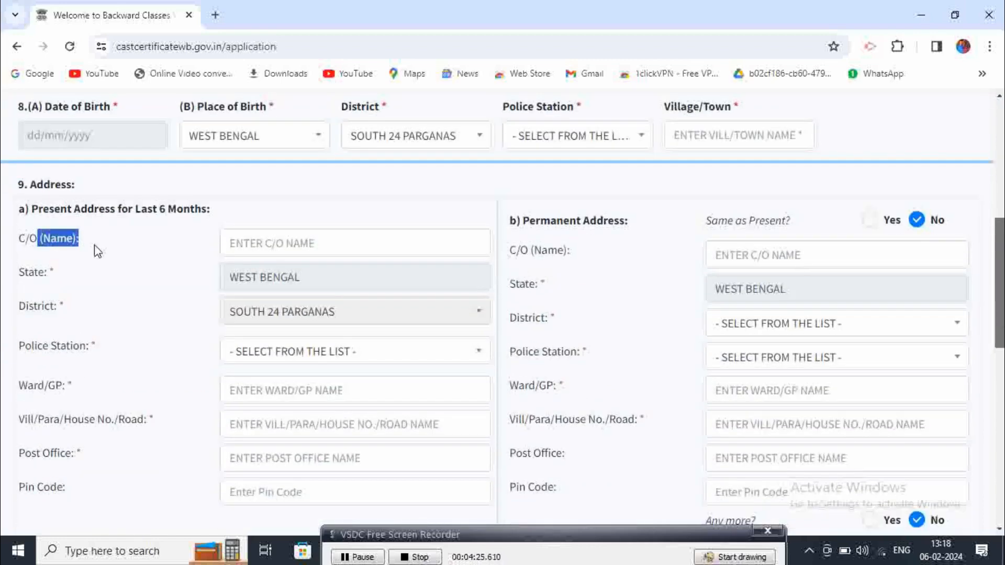
click(268, 235)
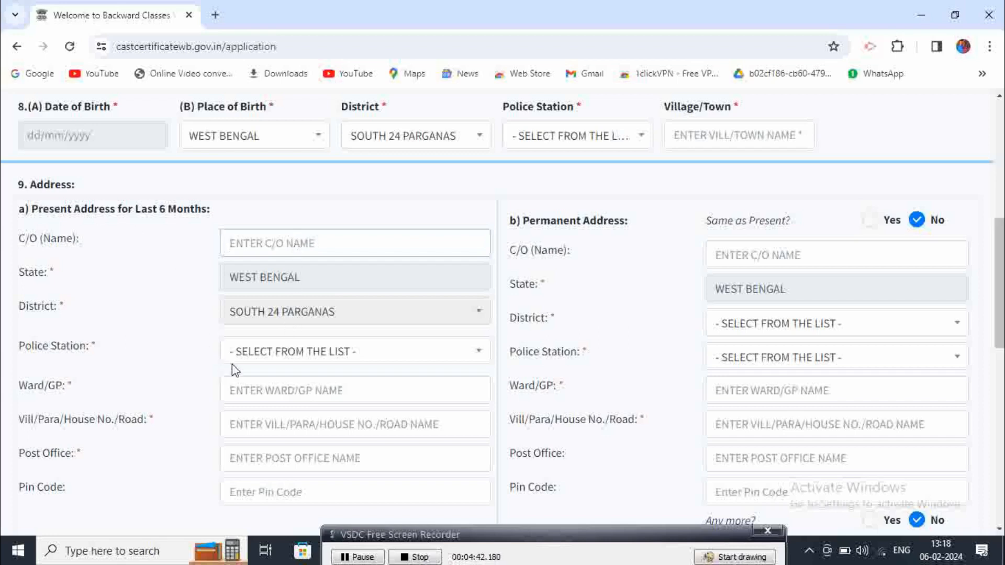
Set the police station of the present address to CANNING.
click(277, 363)
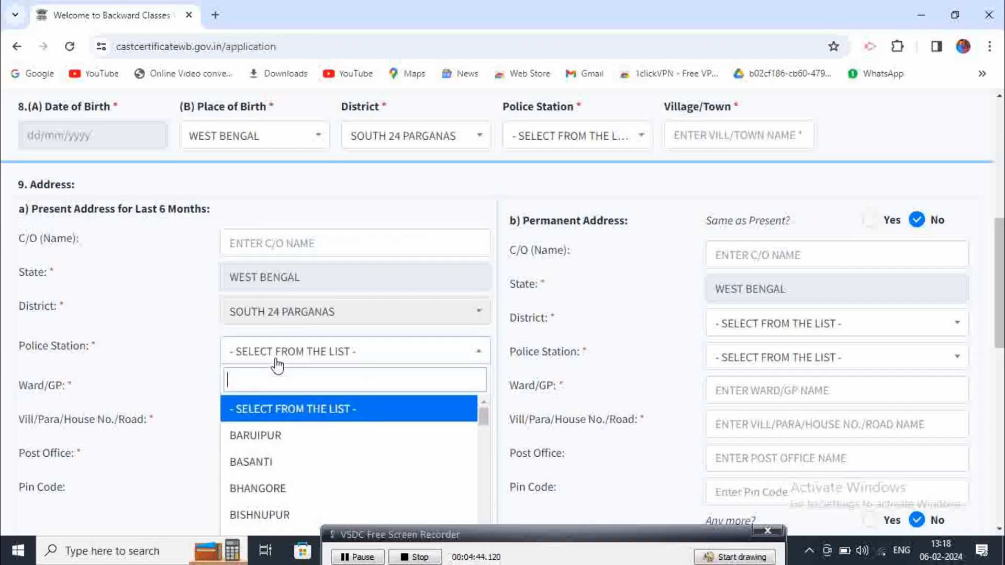
text(CA)
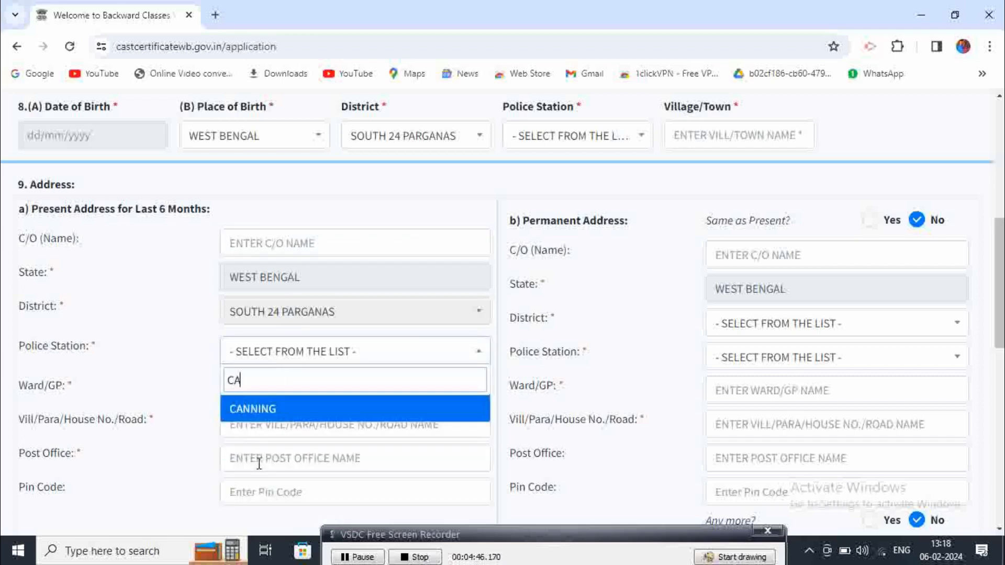
click(309, 409)
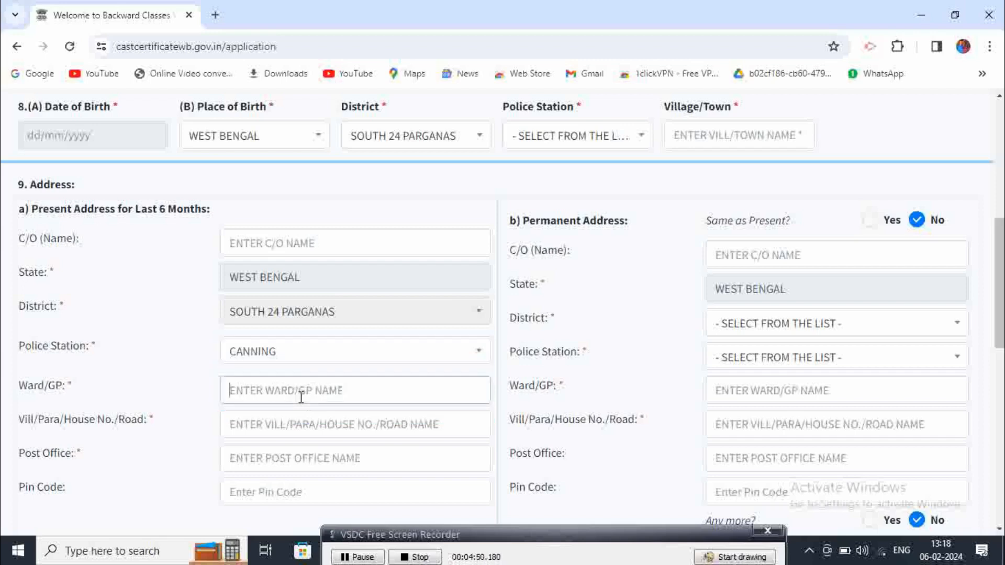
Go through the present address's Ward/GP, village, post office and pin code fields, and mark the permanent address as same as present.
click(287, 425)
click(278, 451)
click(272, 487)
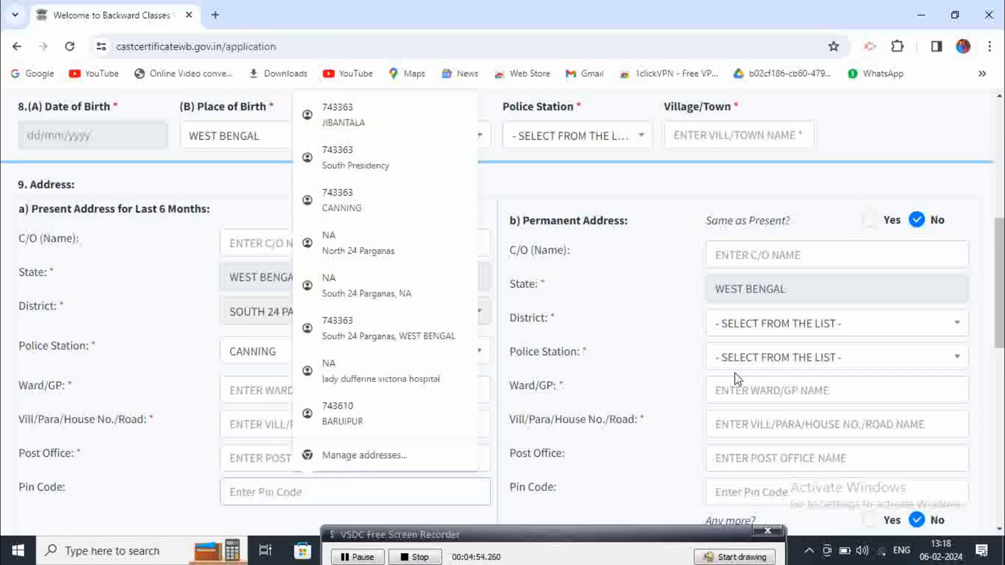
click(684, 266)
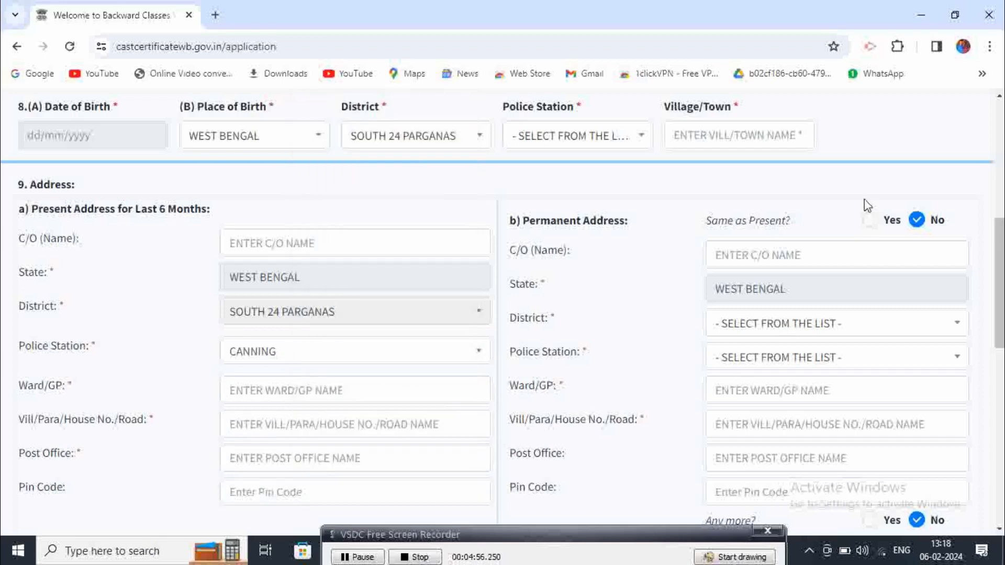
click(869, 224)
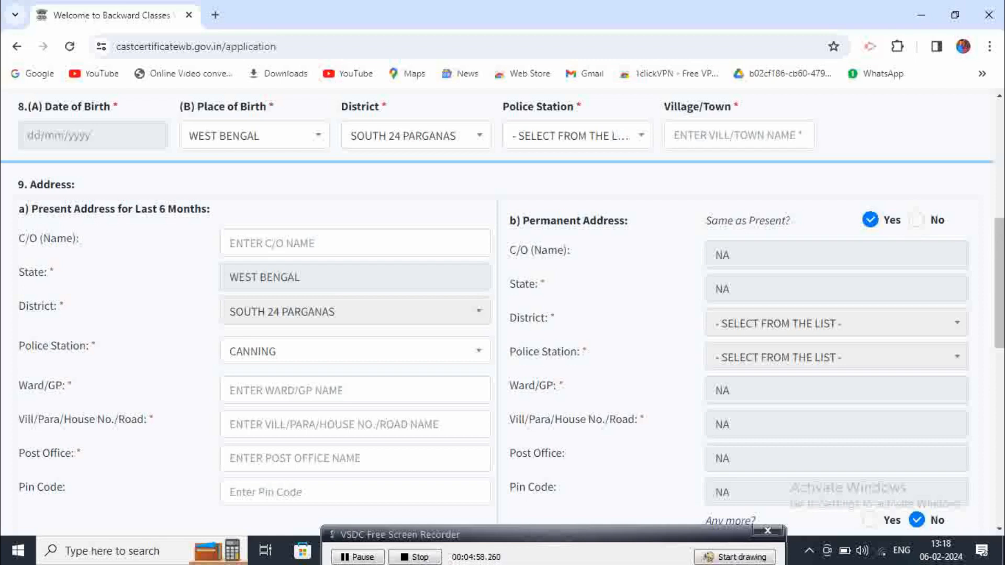
Set the applicant's religion to HINDUISM and gender to FEMALE.
scroll(539, 296, down, 5)
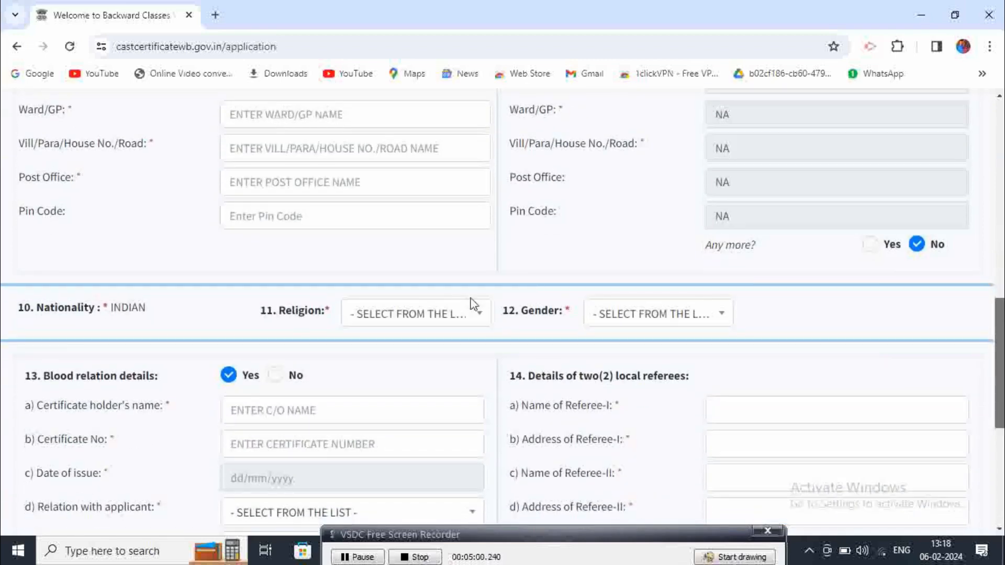
click(423, 317)
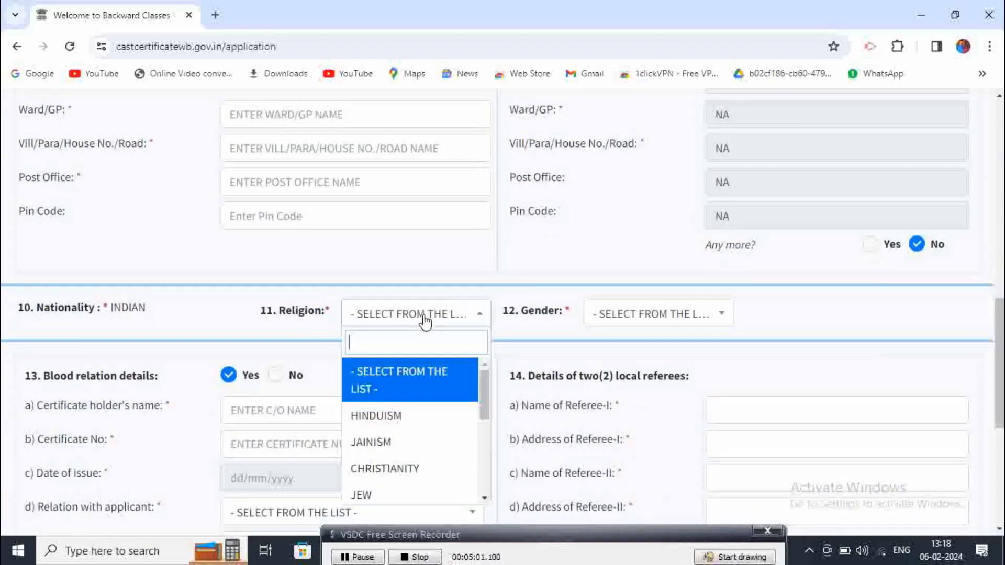
click(382, 419)
click(644, 330)
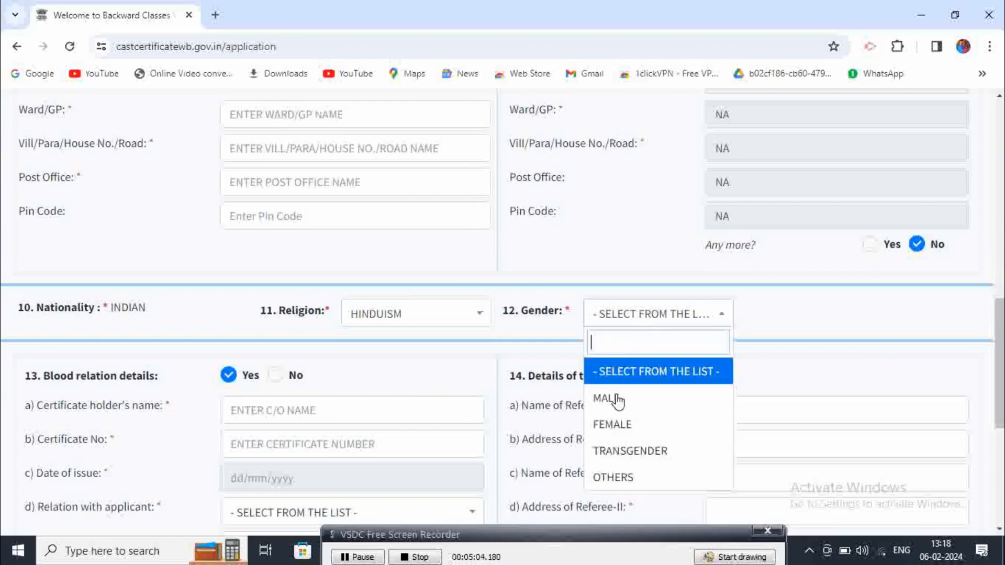
click(612, 424)
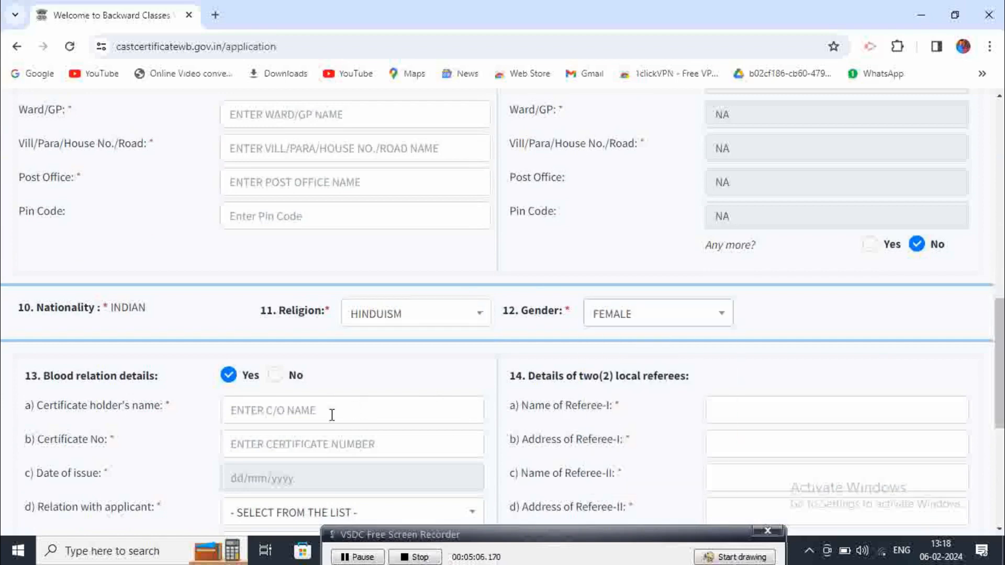
Look at the certificate holder's name, certificate number and date of issue fields in the blood relation details, leaving them blank.
click(293, 413)
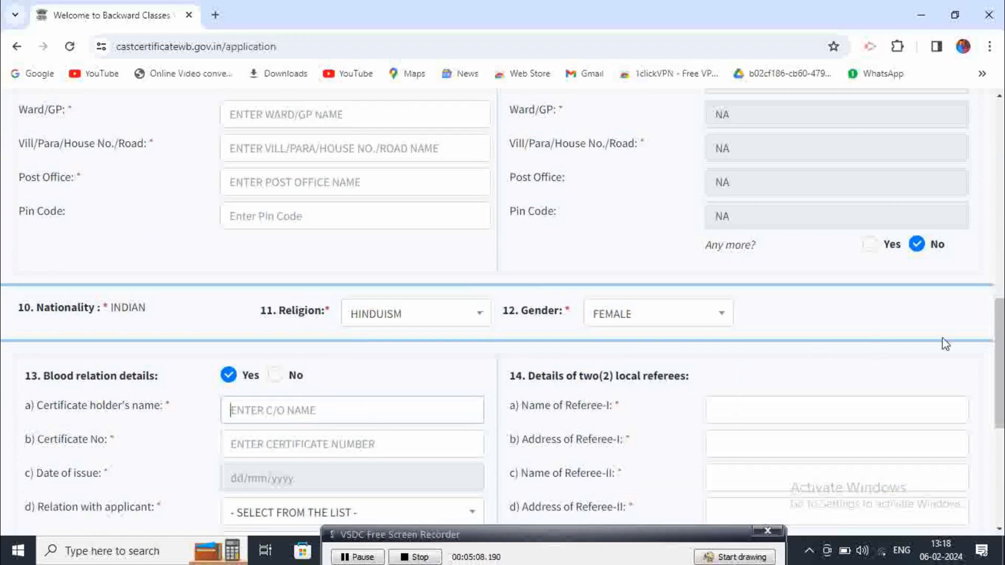
drag(1000, 346, 1000, 395)
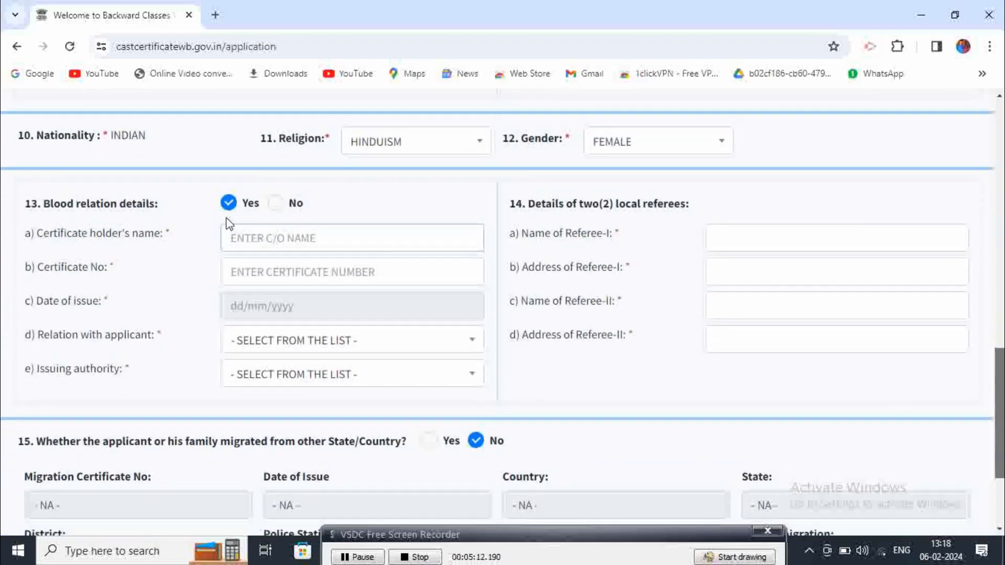
click(232, 230)
click(260, 268)
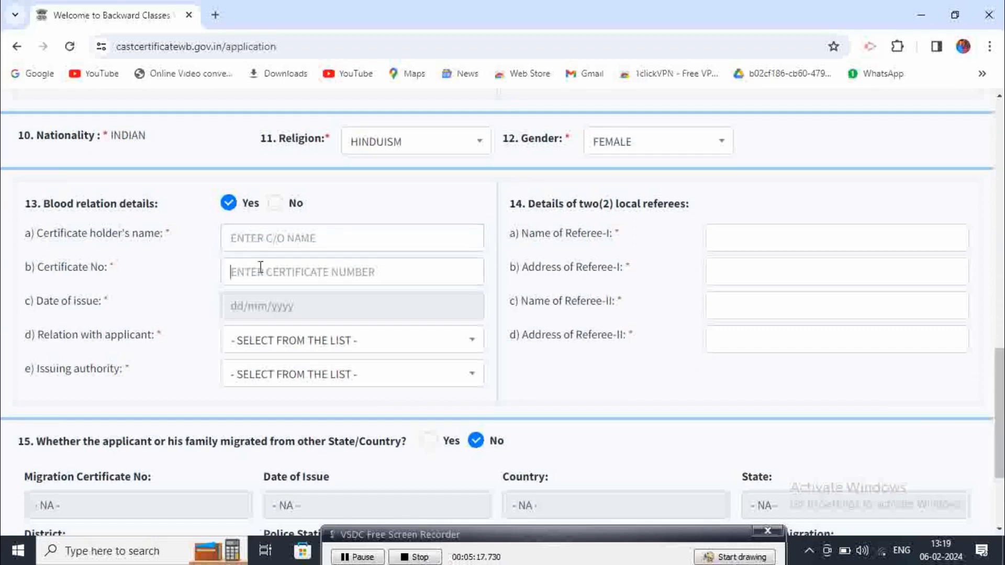
click(242, 306)
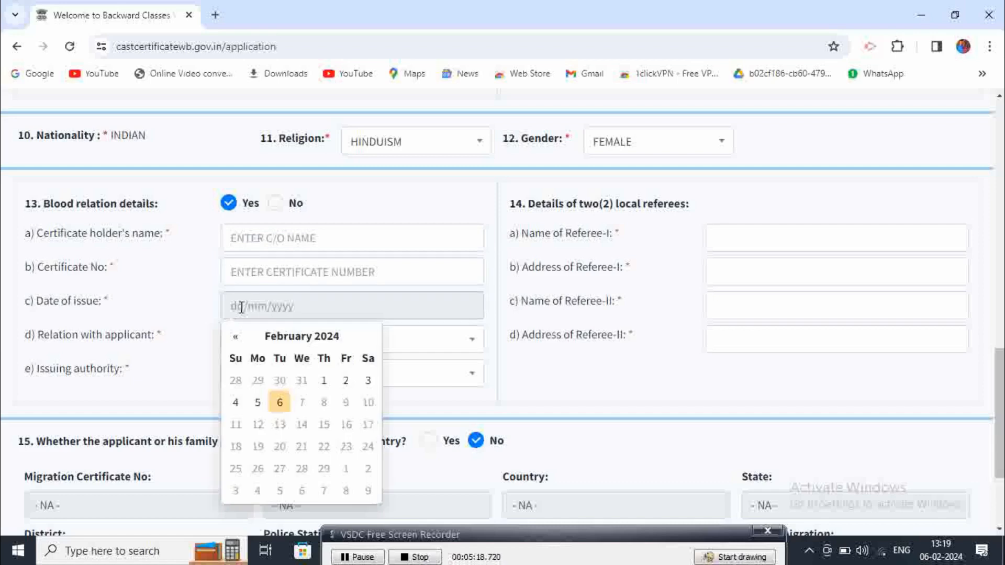
Set the blood relation's relation with applicant to FATHER and the issuing authority to CANNING.
click(403, 340)
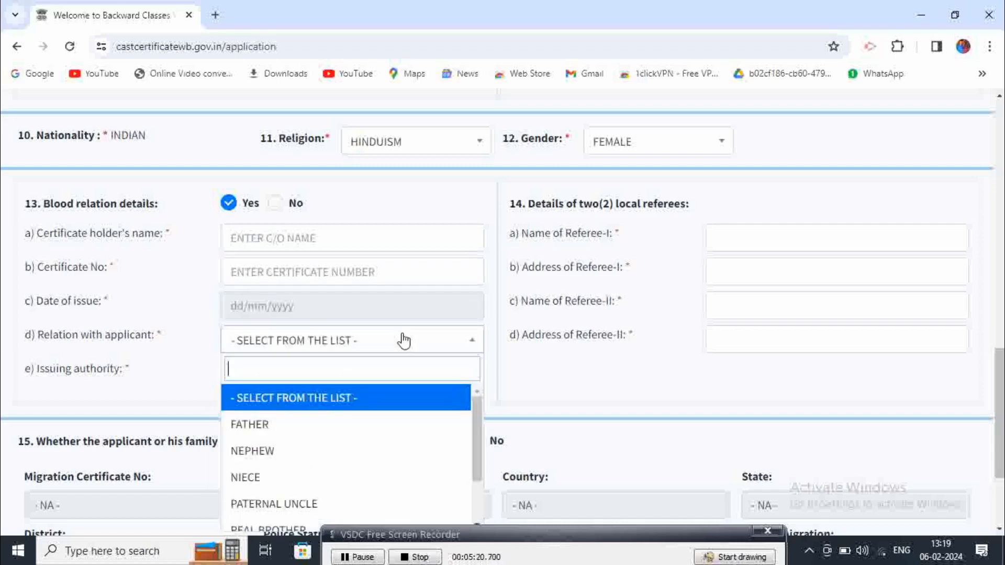
click(242, 427)
click(307, 385)
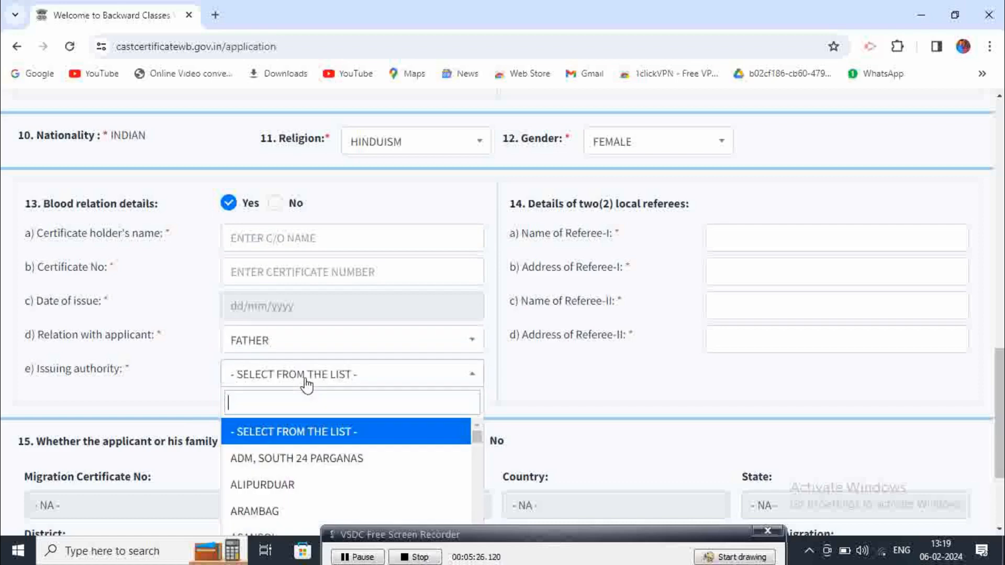
text(CA)
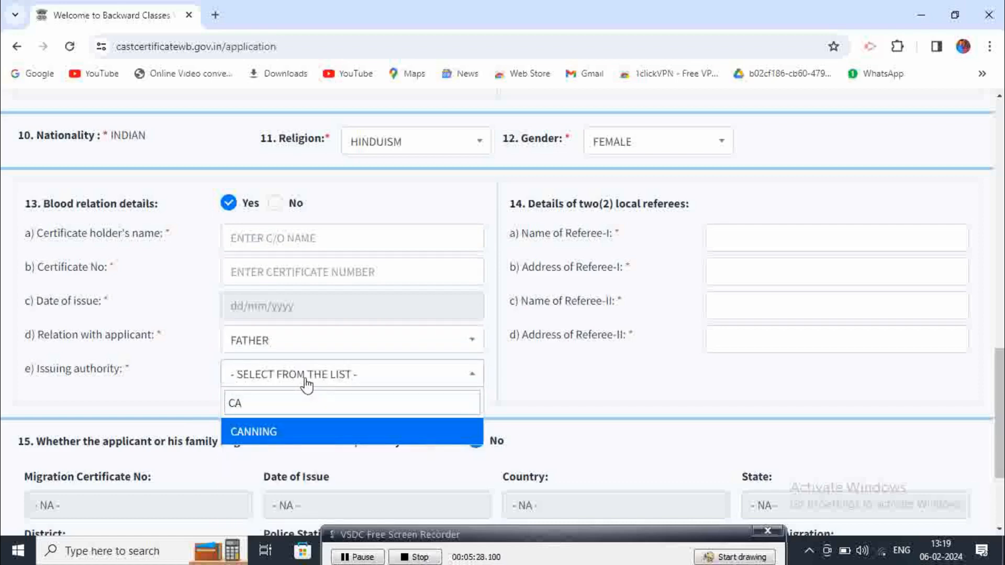
click(283, 444)
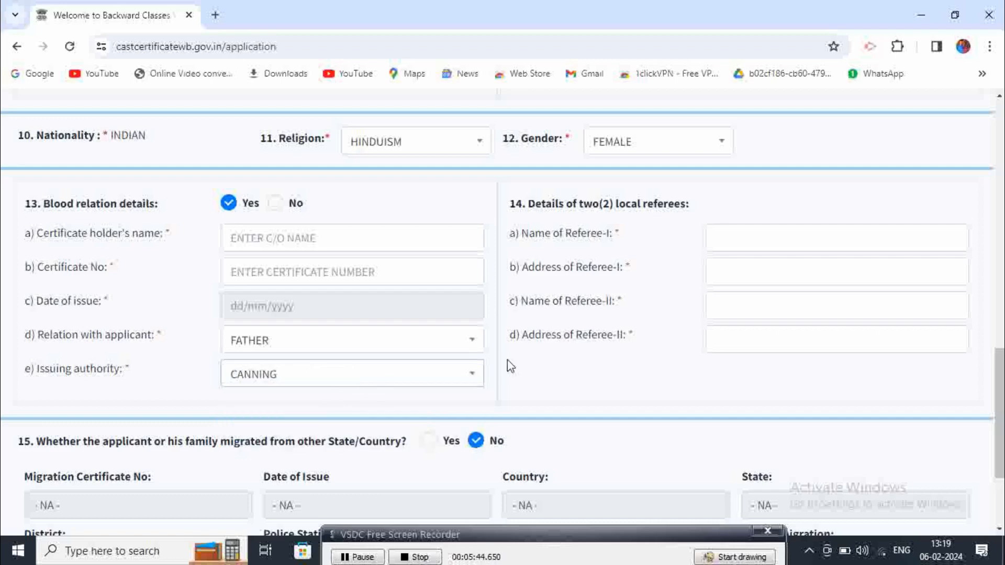
Fill in the addresses of Referee-I and Referee-II in the local referees section using the saved address suggestions.
drag(541, 205, 689, 206)
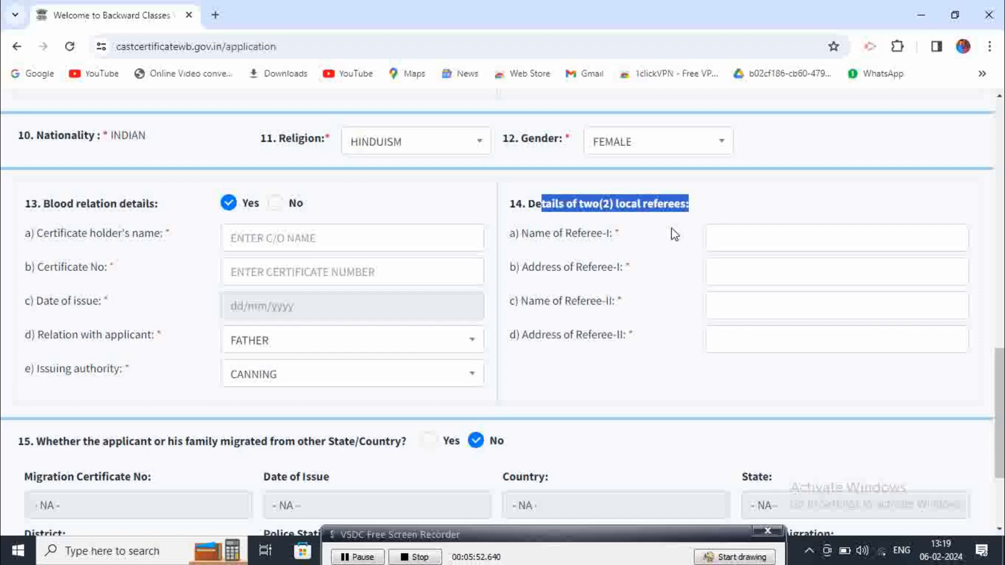
click(718, 244)
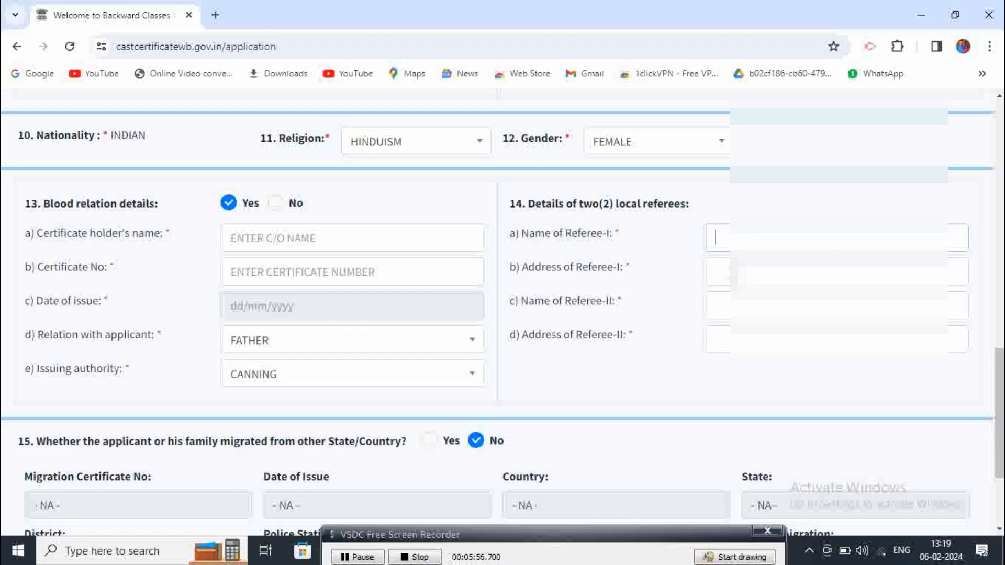
click(730, 274)
click(741, 309)
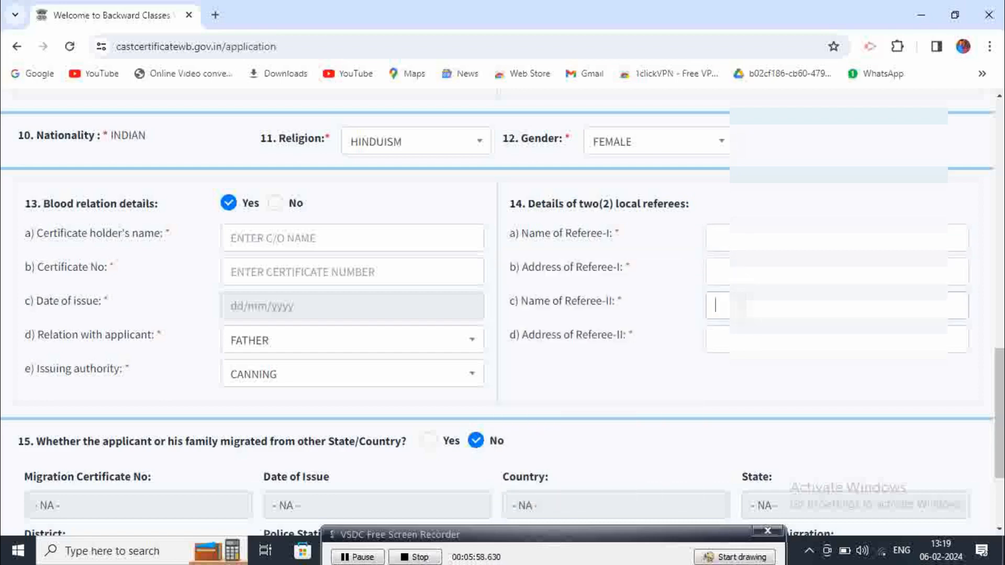
click(746, 346)
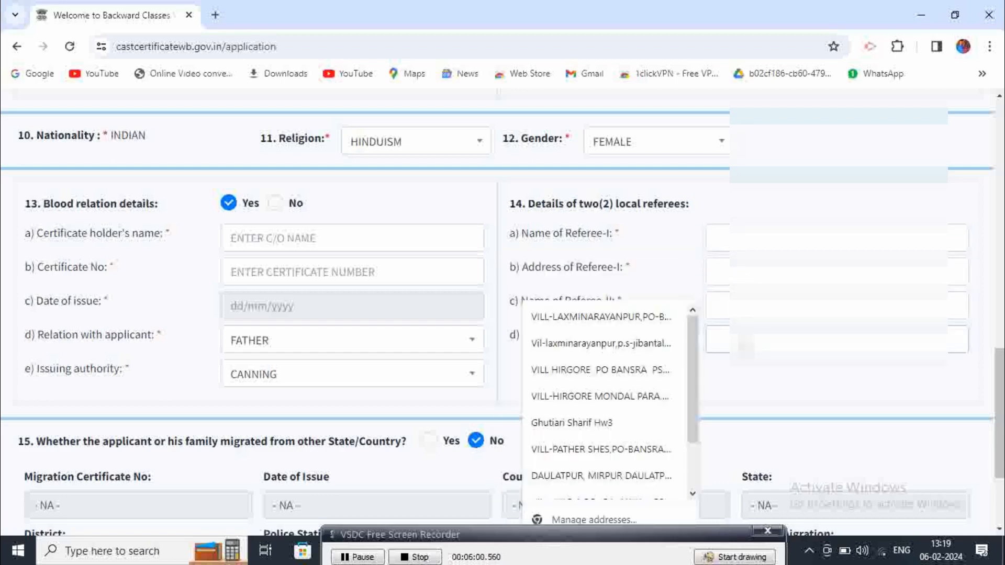
click(601, 317)
click(732, 273)
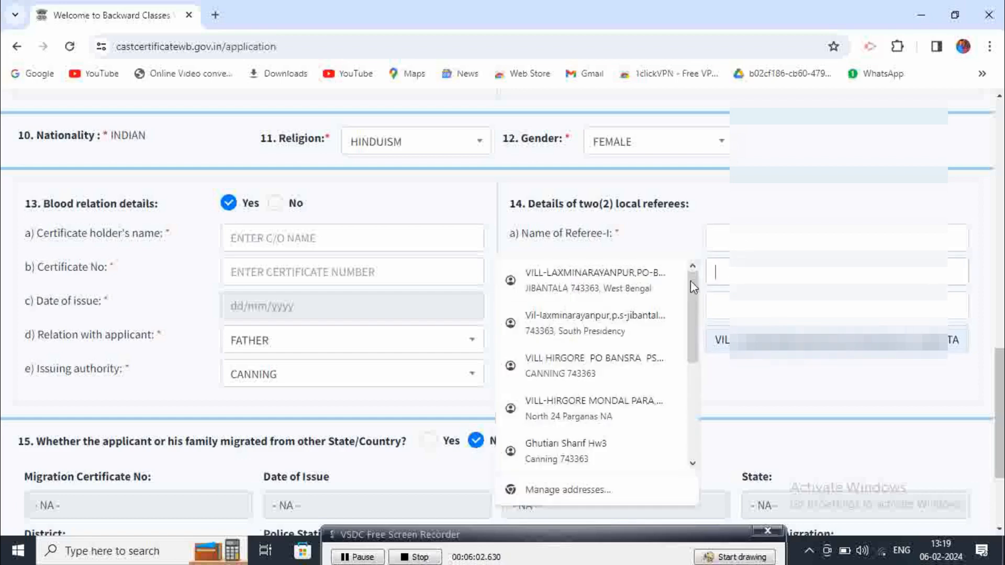
click(608, 298)
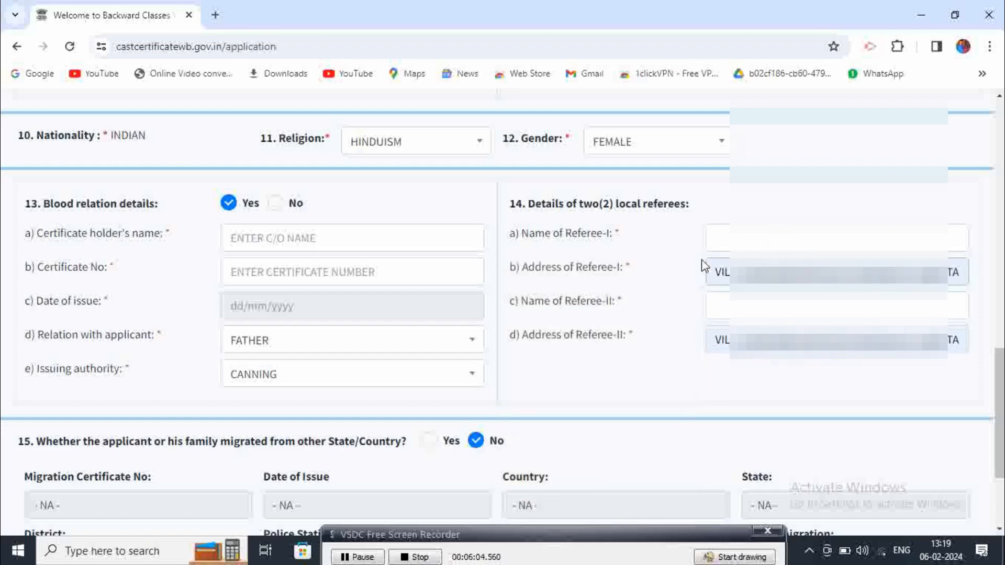
Enter the names of Referee-I and Referee-II in the local referees section.
click(788, 243)
text(RA)
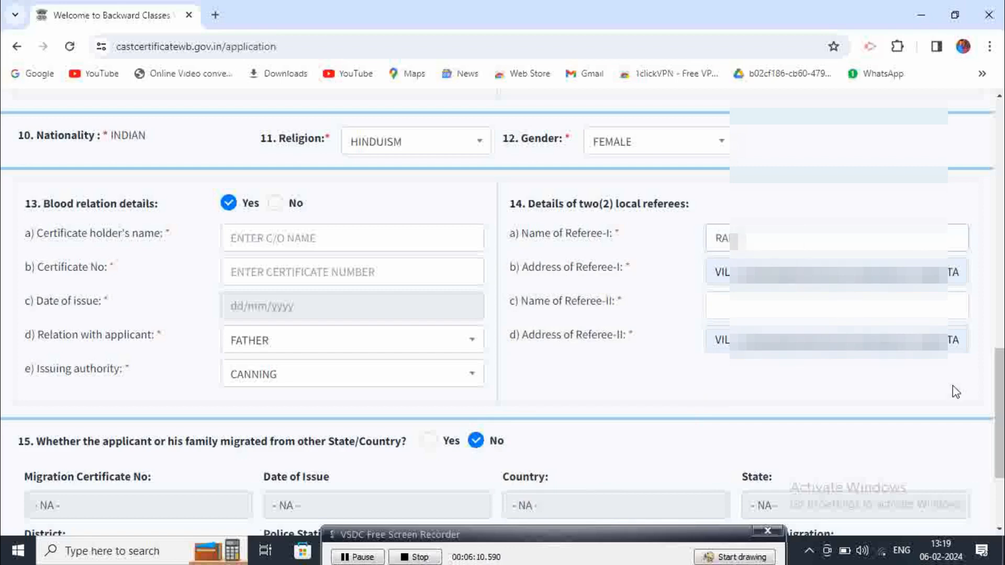
click(837, 307)
text(BH)
Save the completed application details and continue to uploading the applicant's documents.
drag(1002, 396, 1002, 451)
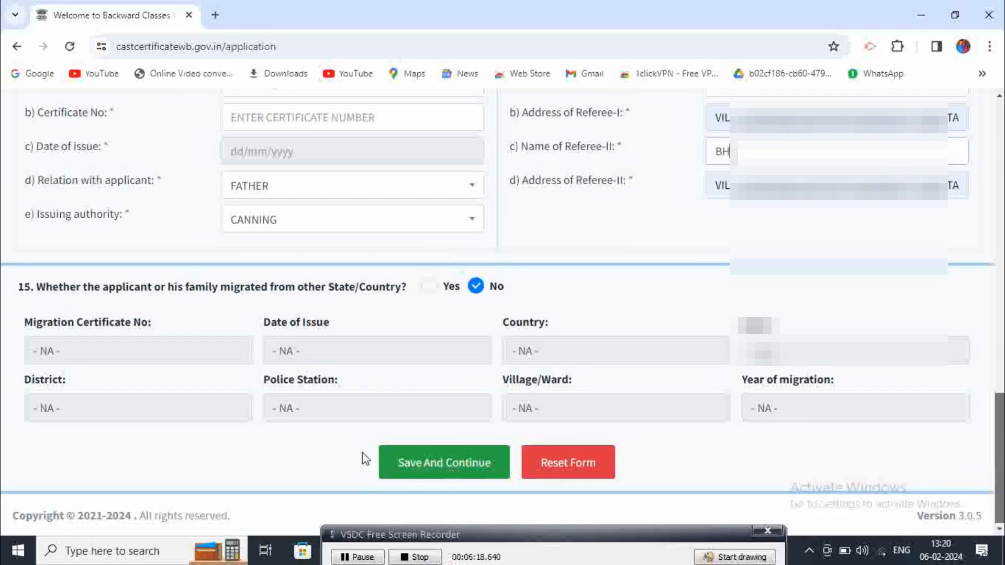
click(711, 558)
mouse_move(356, 437)
mouse_down()
mouse_move(403, 473)
mouse_move(464, 477)
mouse_move(476, 431)
mouse_move(354, 456)
mouse_move(440, 482)
mouse_up()
click(708, 558)
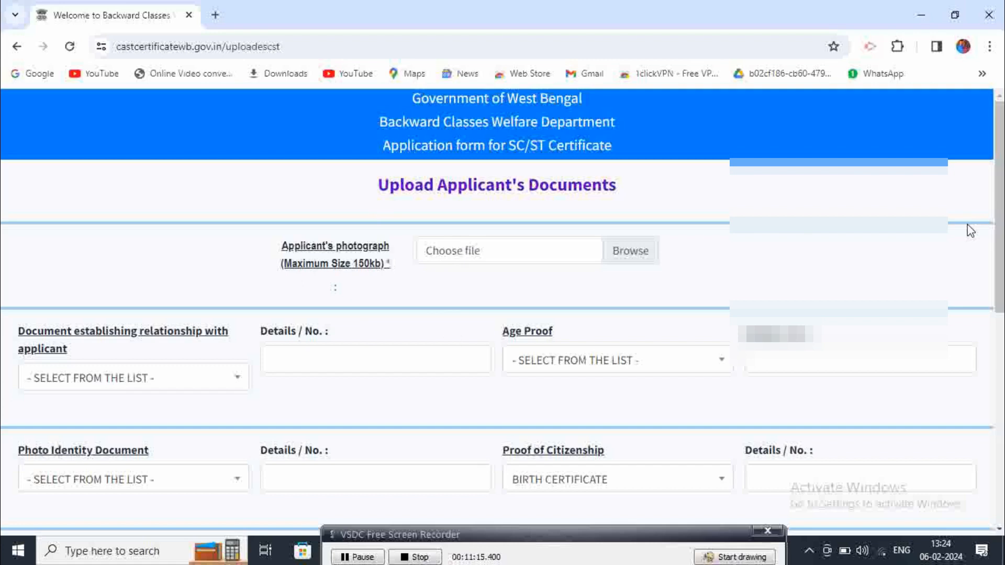
scroll(503, 314, down, 5)
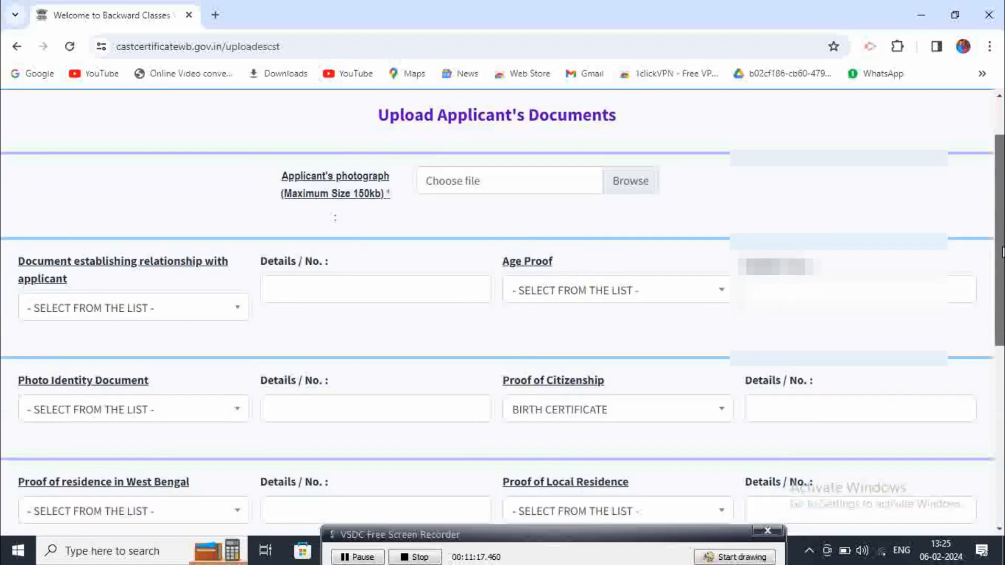
scroll(503, 314, up, 6)
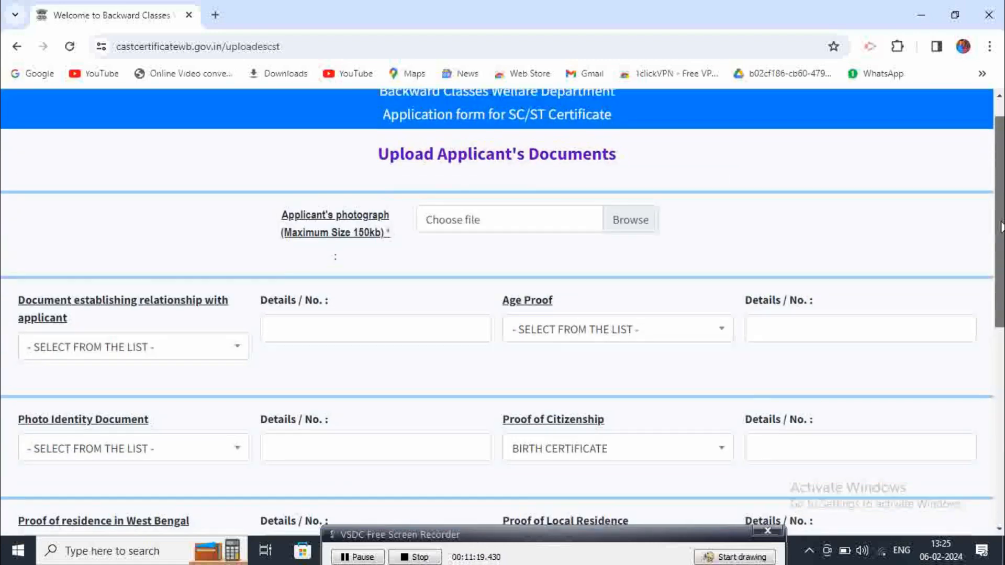
drag(278, 249, 396, 271)
click(404, 274)
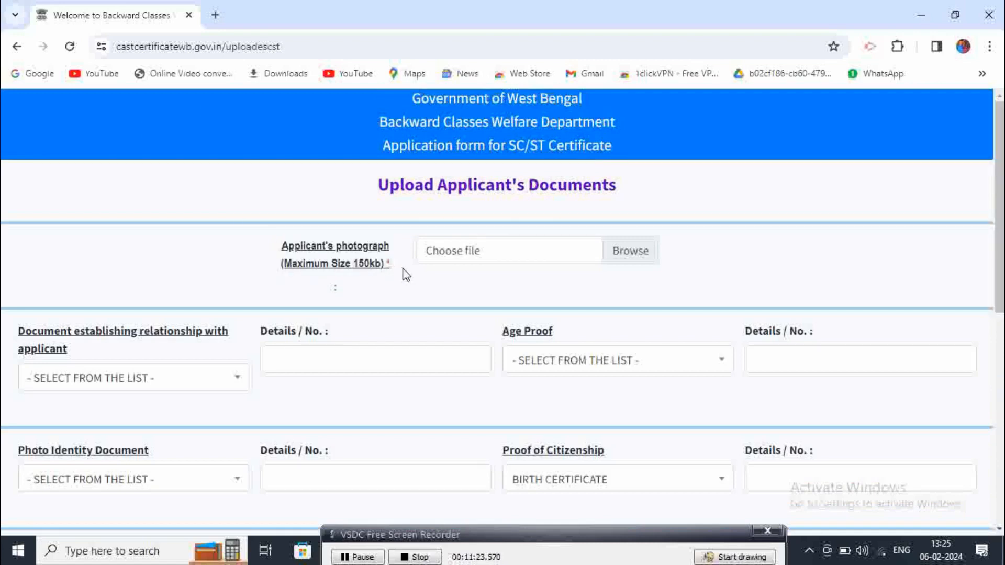
click(634, 260)
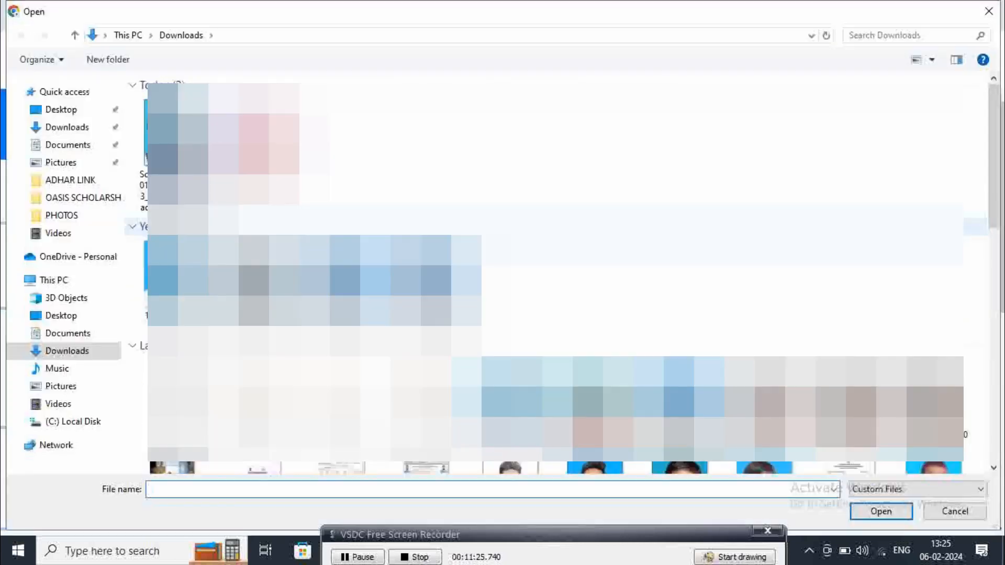
click(176, 152)
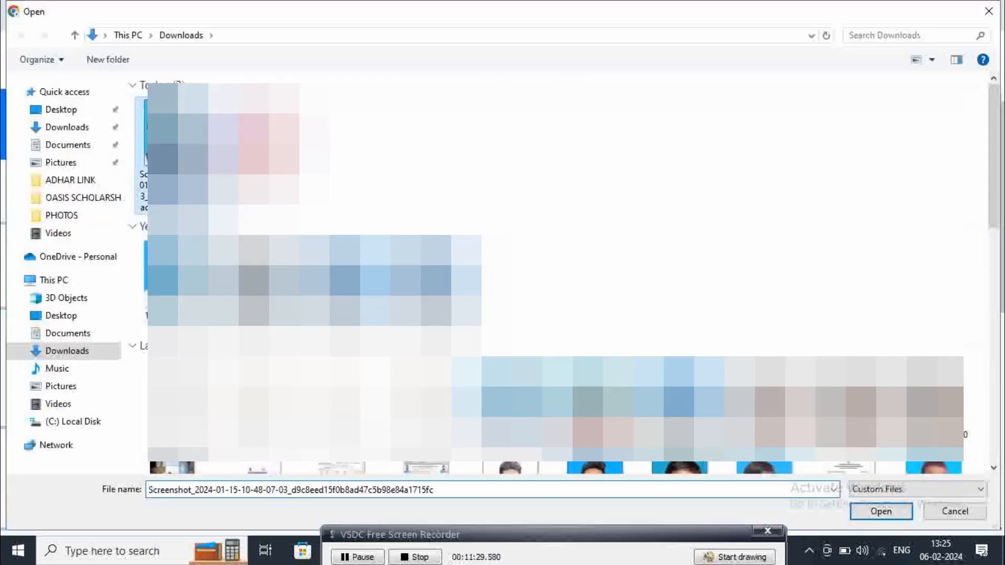
click(895, 514)
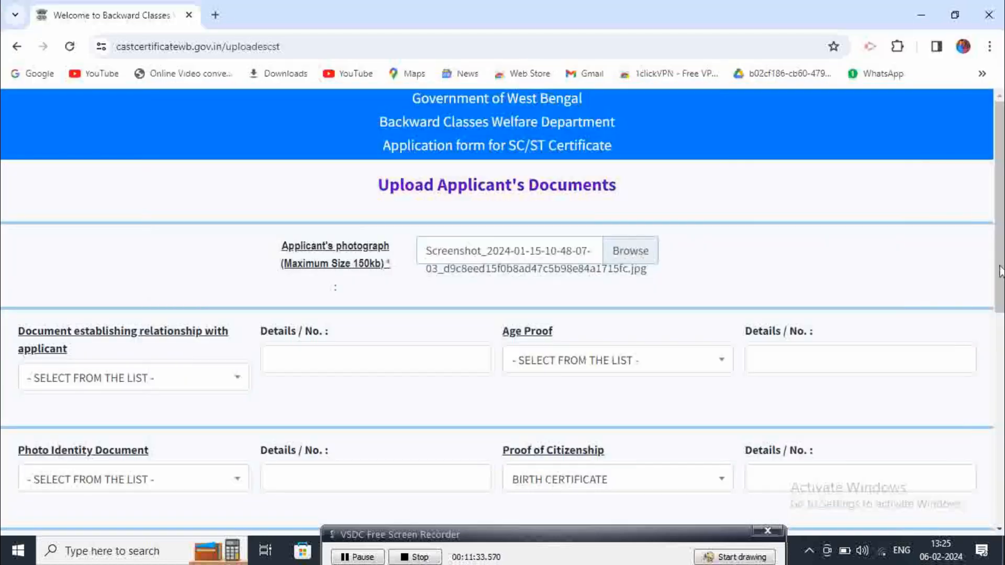
Leave the supporting document and voter card fields as they are, enter the captcha code and submit the application.
scroll(1000, 242, down, 2)
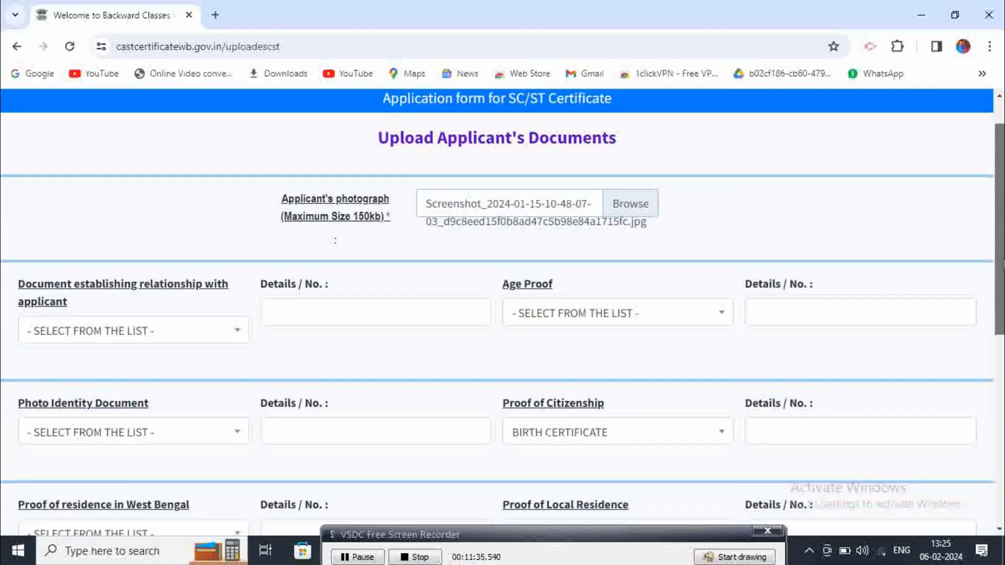
scroll(1001, 378, down, 3)
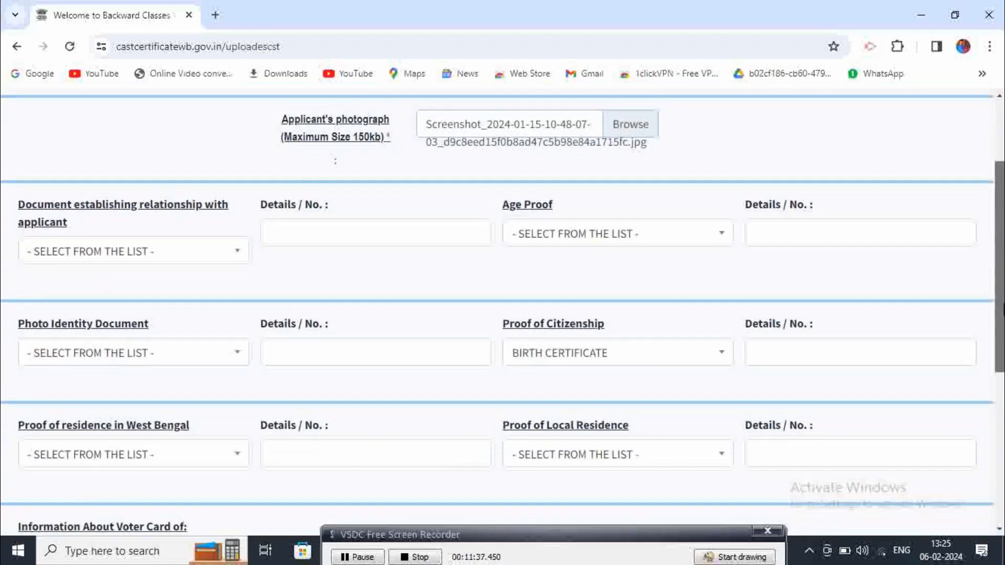
drag(1001, 377, 1001, 453)
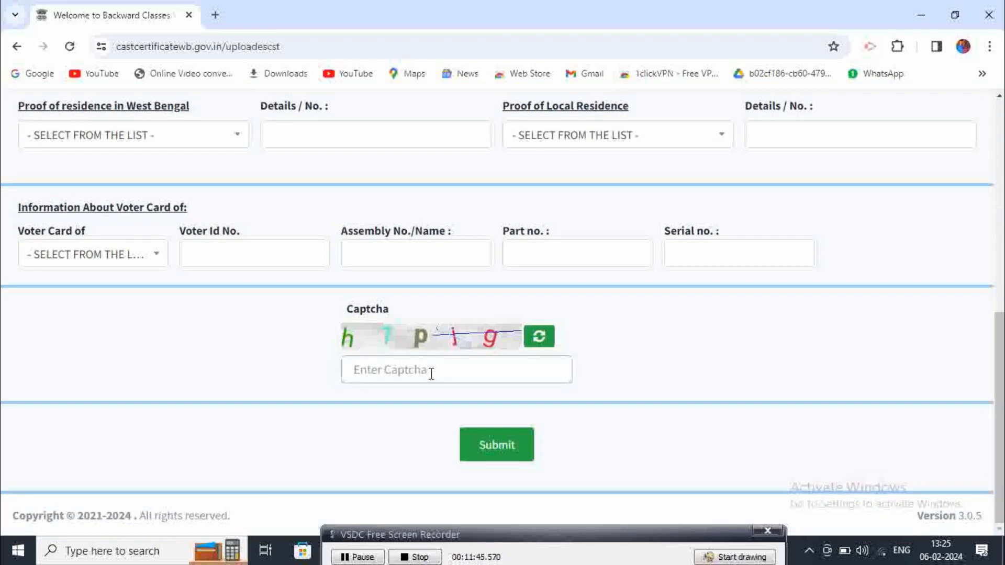
text(h7pjg)
click(474, 437)
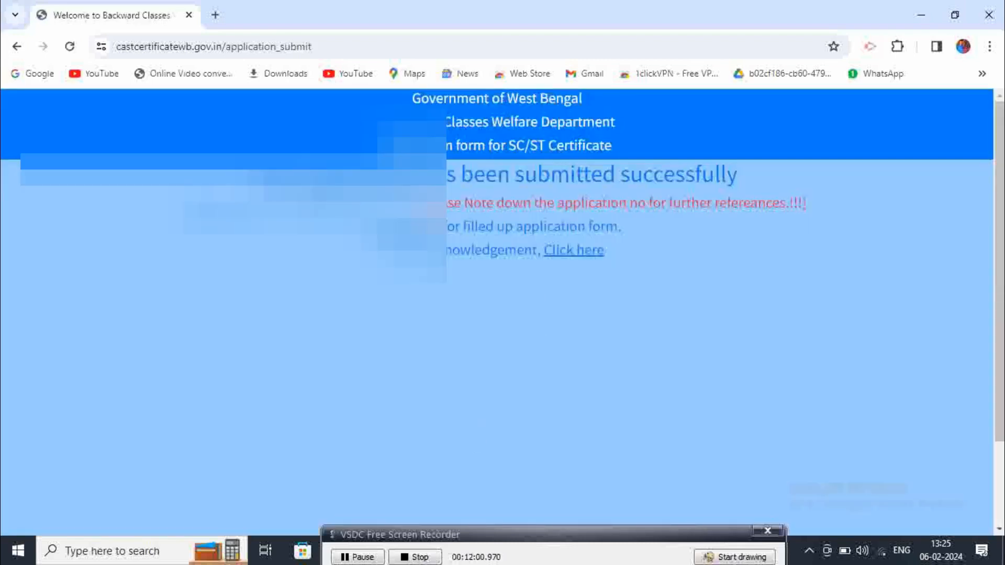
Look at the application number, view the filled-up application form, and return to the submission page.
drag(290, 204, 411, 205)
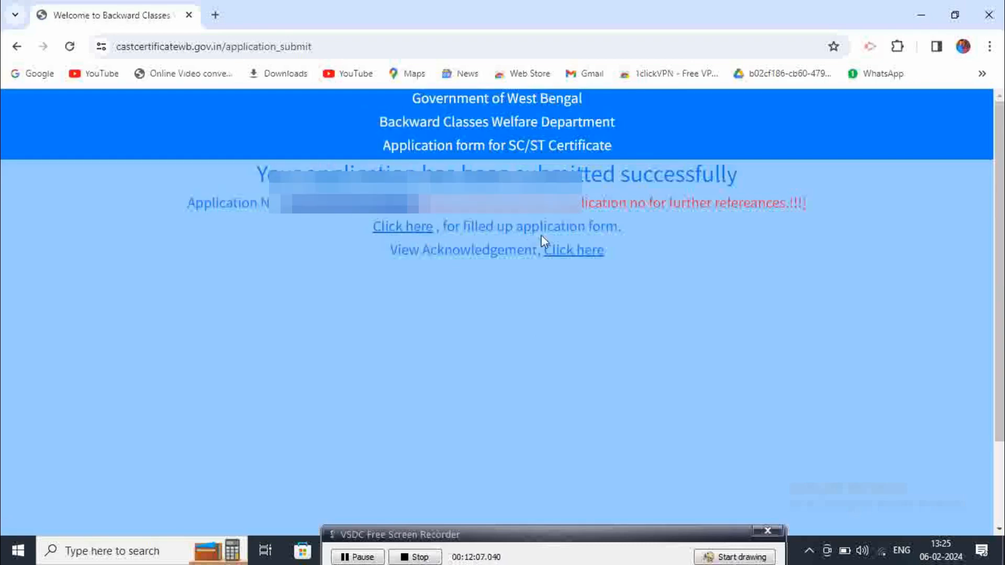
click(397, 233)
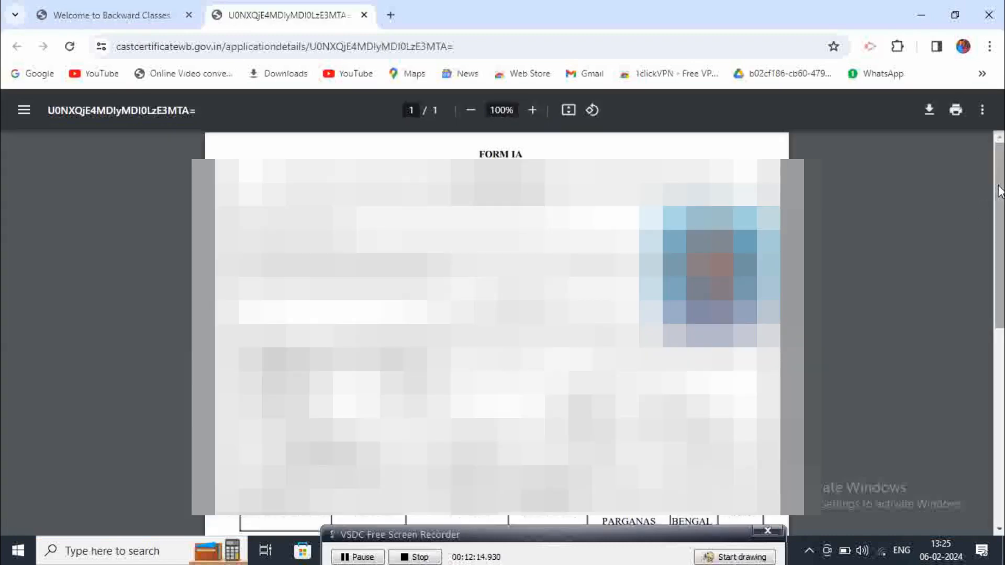
drag(1000, 201, 981, 178)
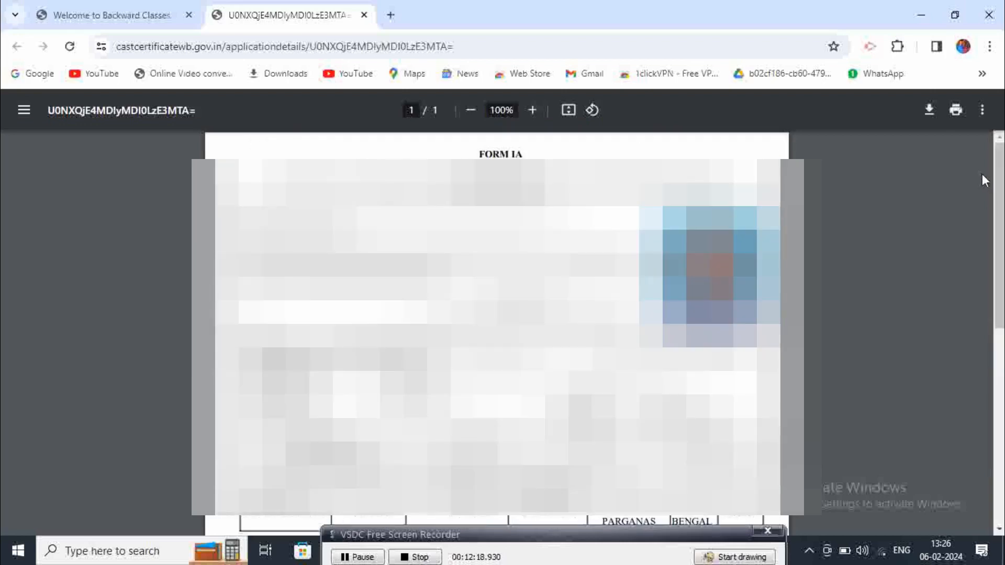
click(137, 8)
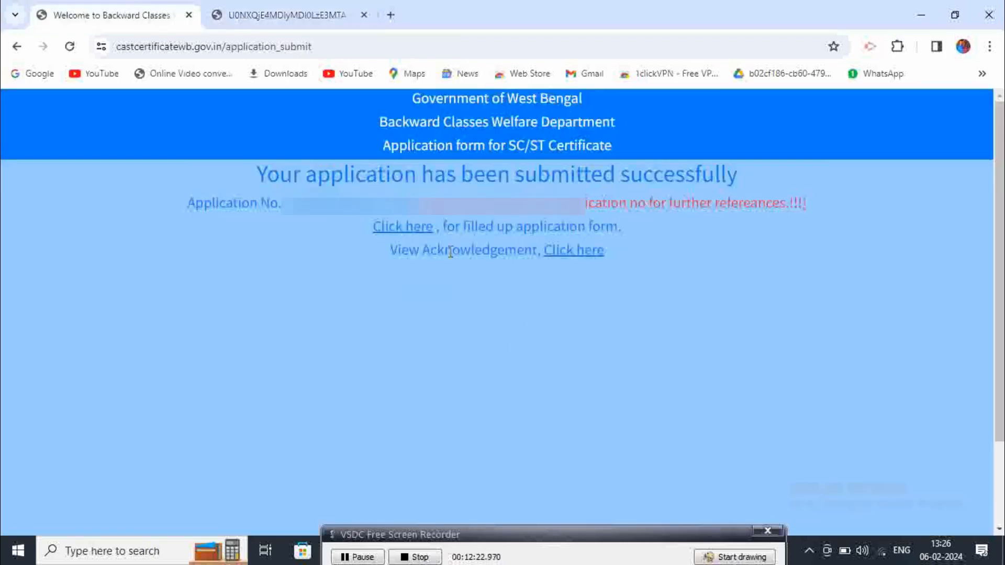
Open the application's acknowledgement receipt and read its N.B. notes on the hearing, documents and photographs.
click(575, 255)
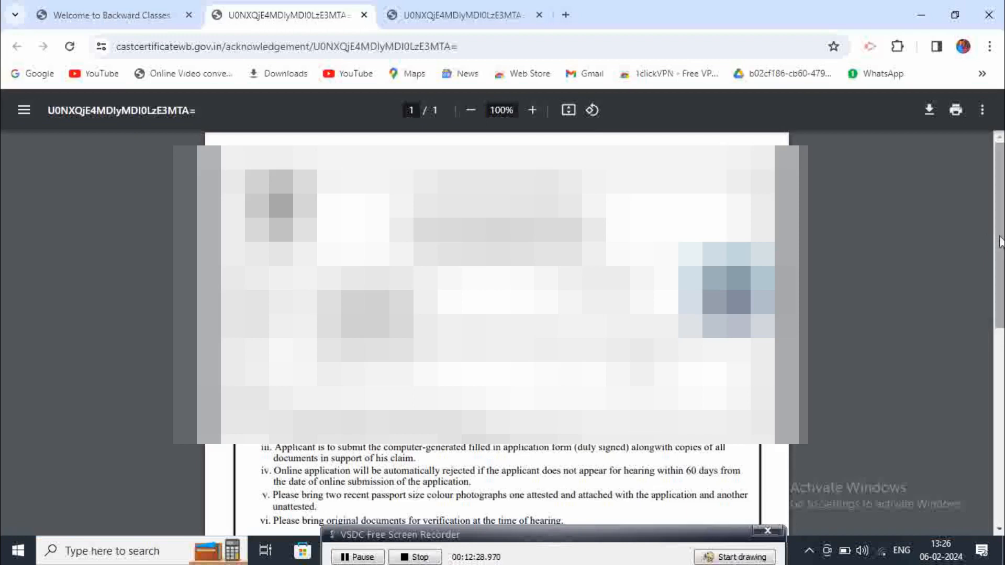
drag(1001, 241, 1000, 318)
drag(266, 250, 583, 357)
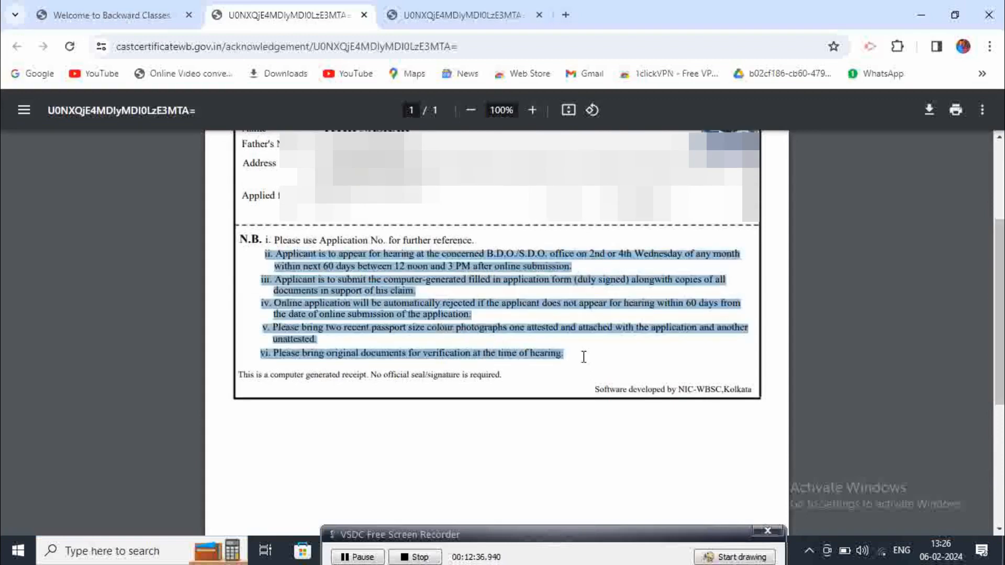
click(598, 364)
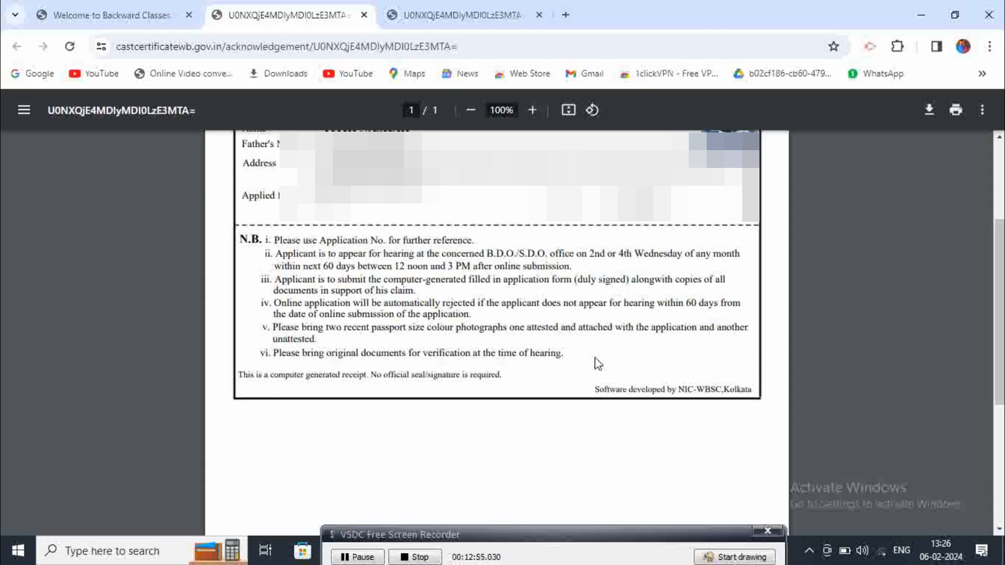
drag(1002, 302, 1002, 222)
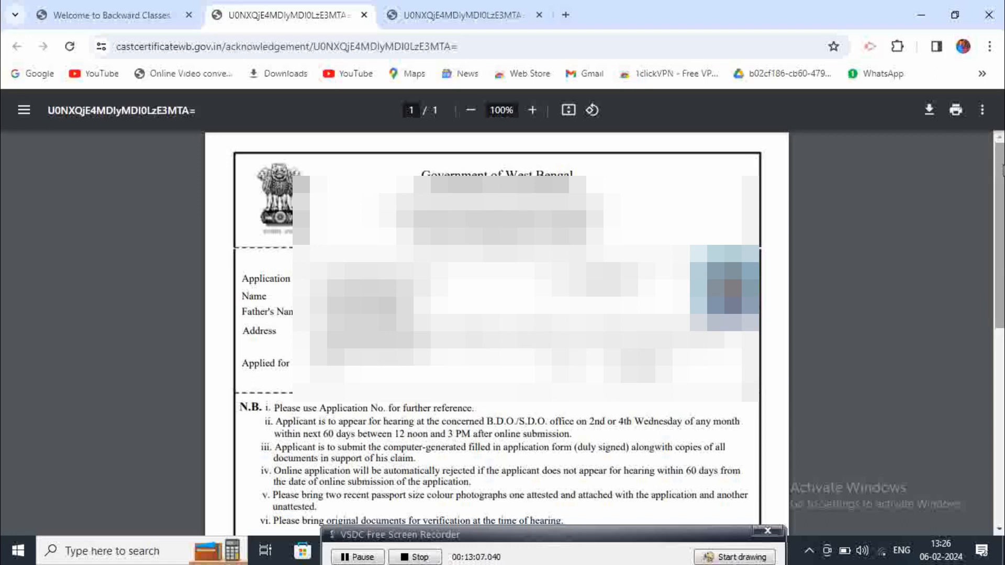
drag(1002, 170, 1001, 271)
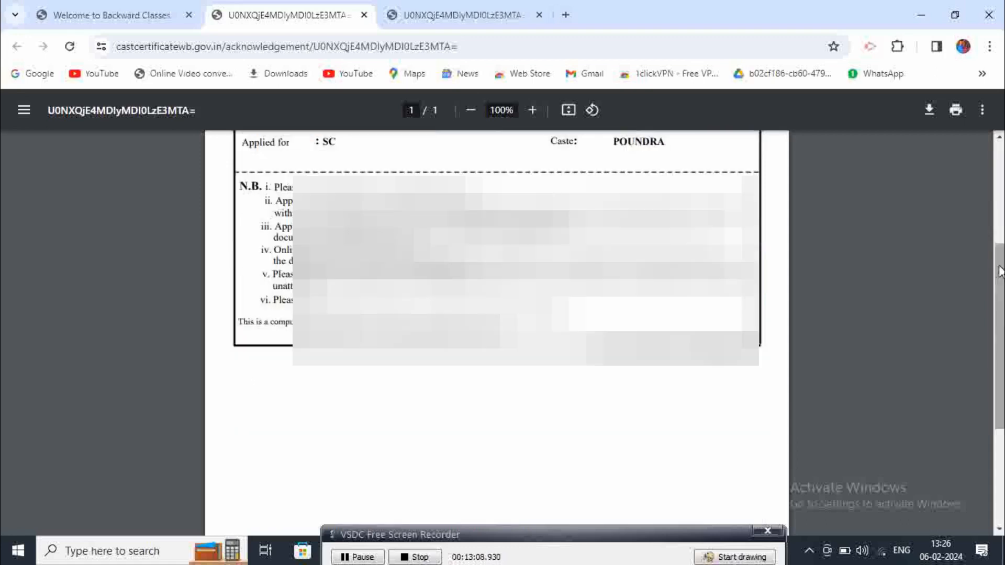